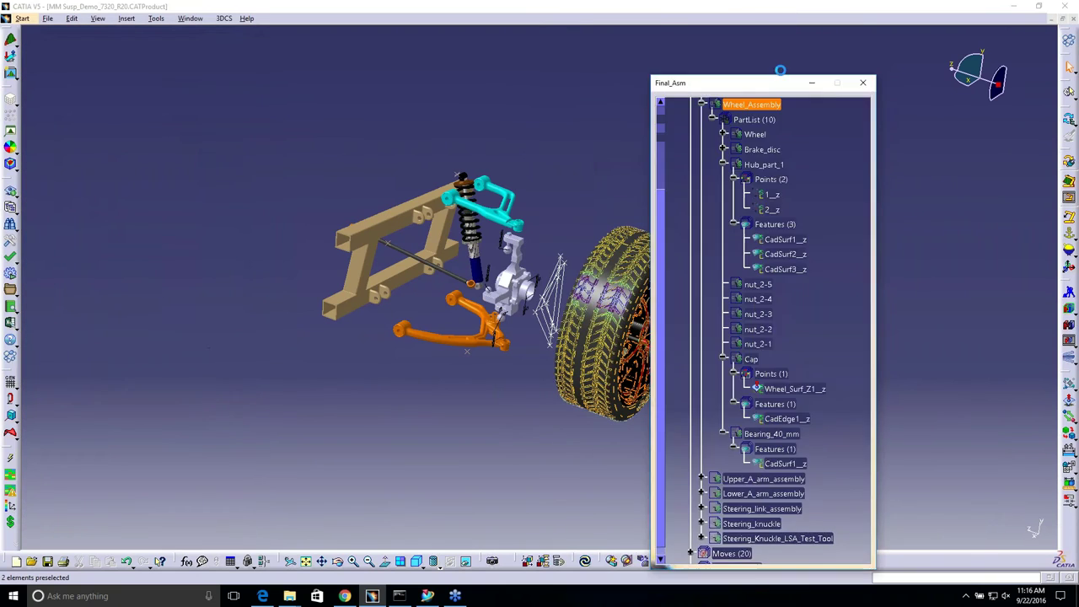
# Step: Float the Scenes toolbar over the viewport and show the specification tree
pyautogui.click(601, 563)
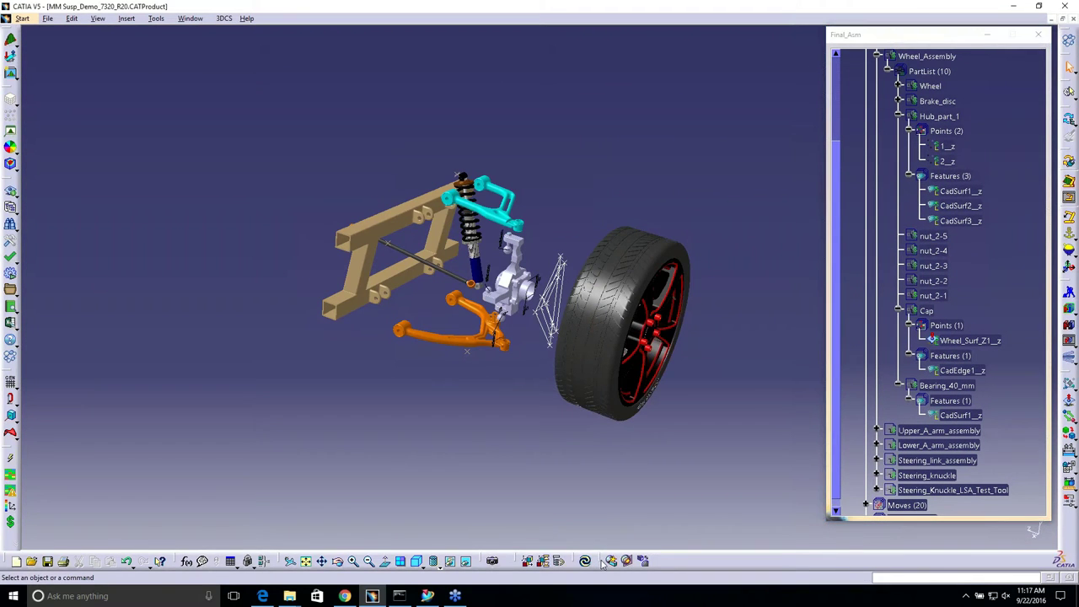
pyautogui.moveTo(604, 561); pyautogui.dragTo(608, 561)
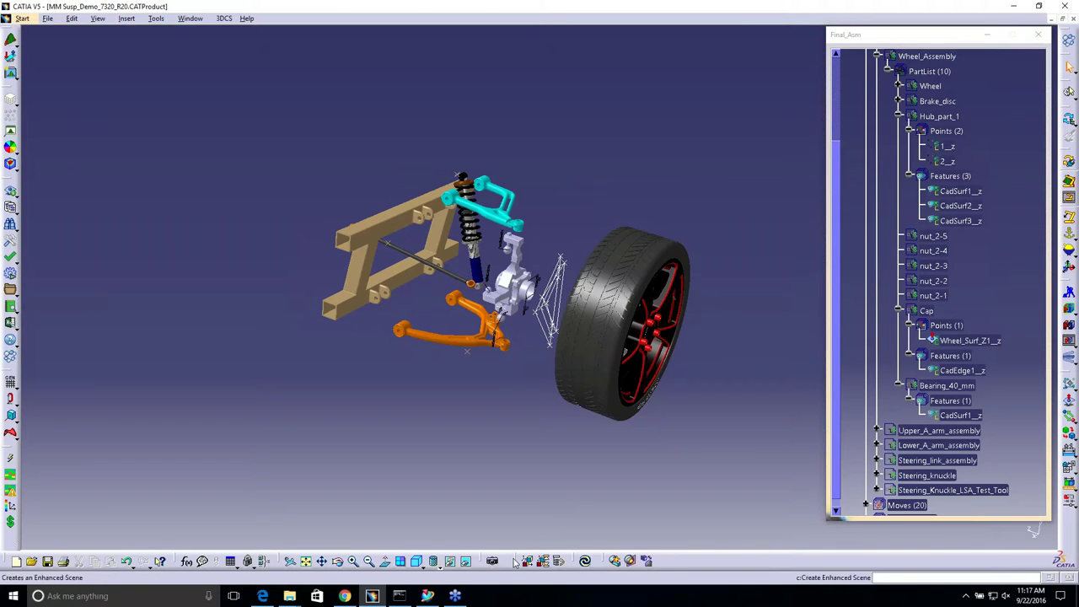
pyautogui.moveTo(520, 484); pyautogui.dragTo(521, 485)
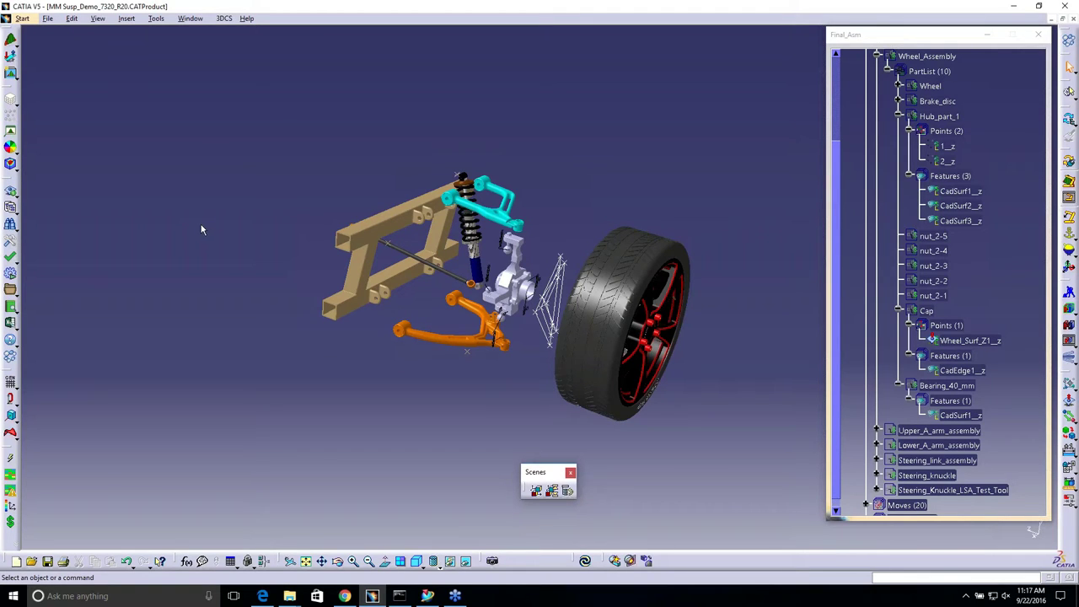
pyautogui.press('F3')
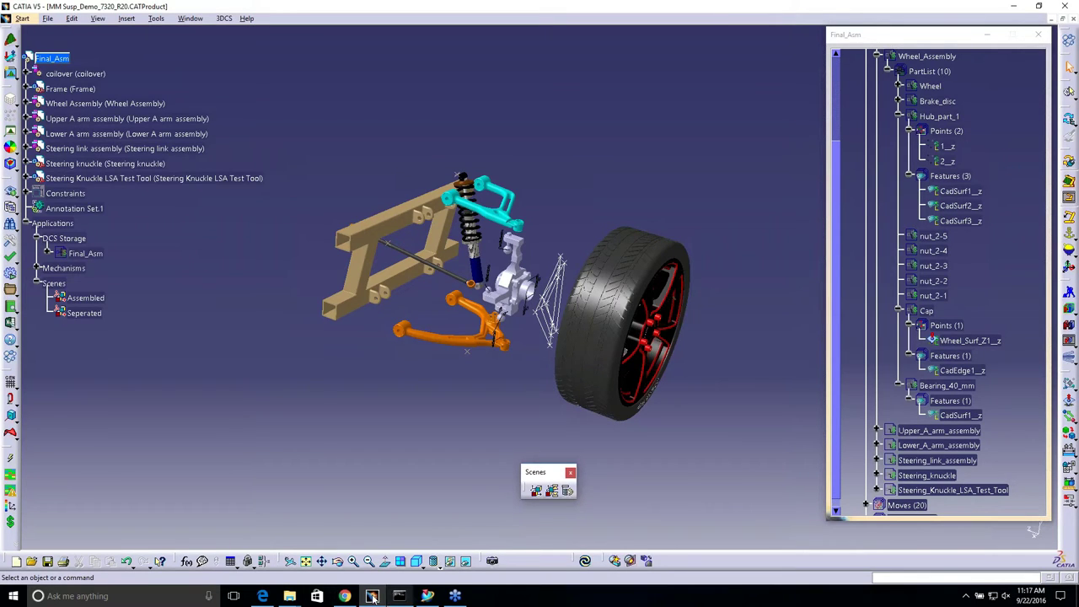
# Step: Apply the entire Assembled scene to the suspension assembly
pyautogui.moveTo(372, 584)
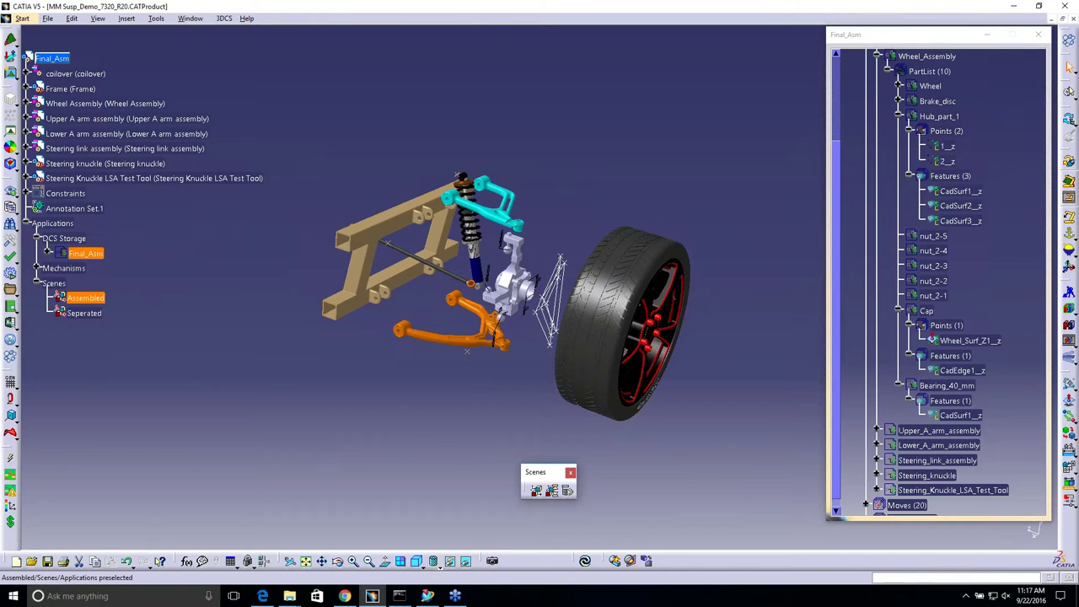
pyautogui.rightClick(95, 300)
pyautogui.moveTo(135, 452)
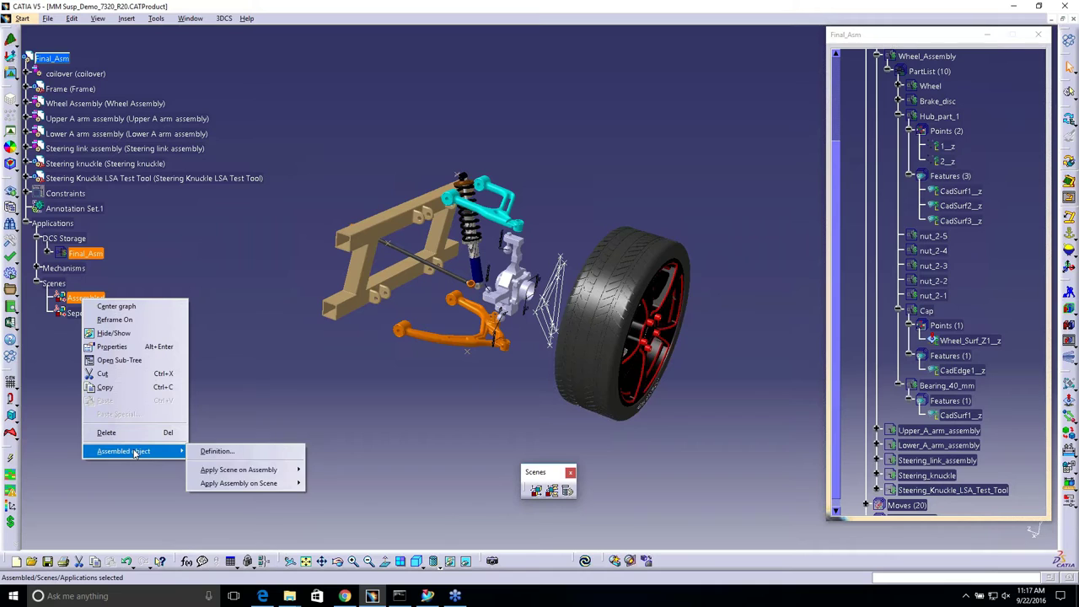
pyautogui.moveTo(251, 477)
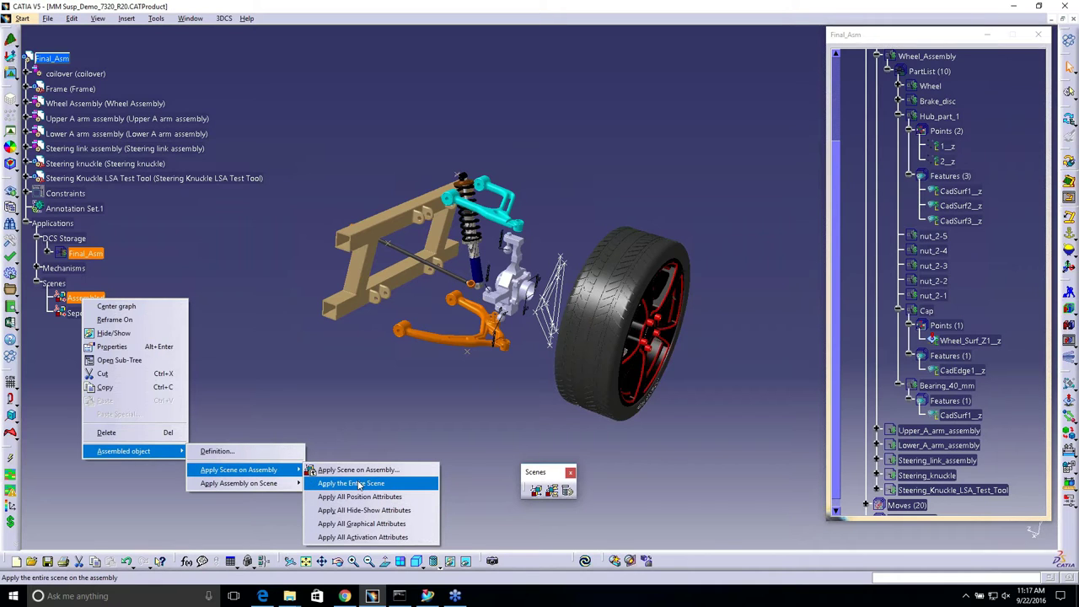
pyautogui.click(360, 482)
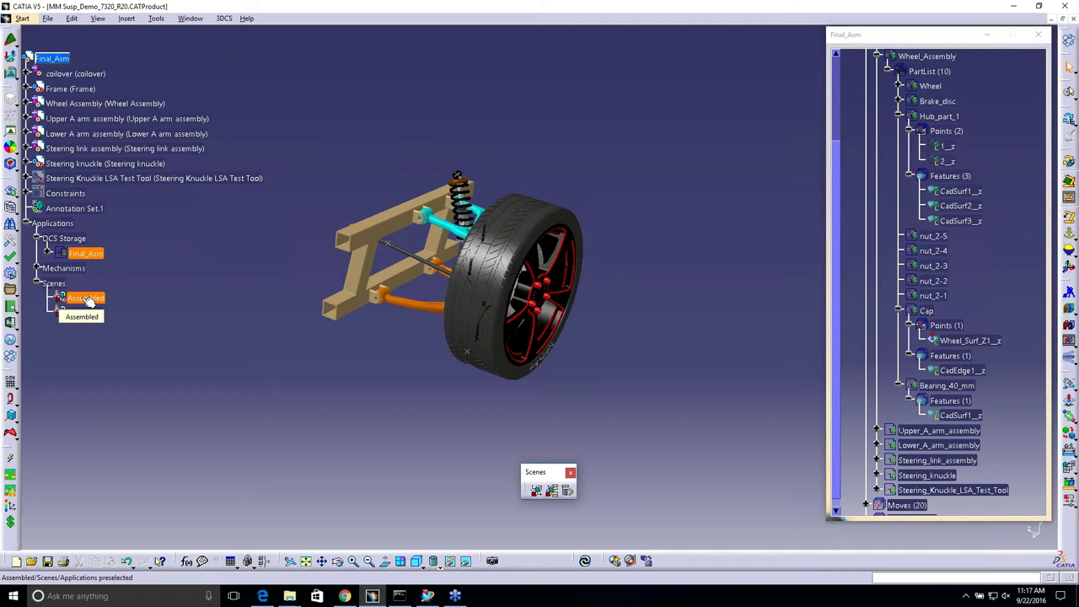
# Step: Inspect the assembled suspension around the frame and upper A arm, and apply the entire Seperated scene to the assembly
pyautogui.moveTo(396, 236); pyautogui.dragTo(345, 127, button='middle')
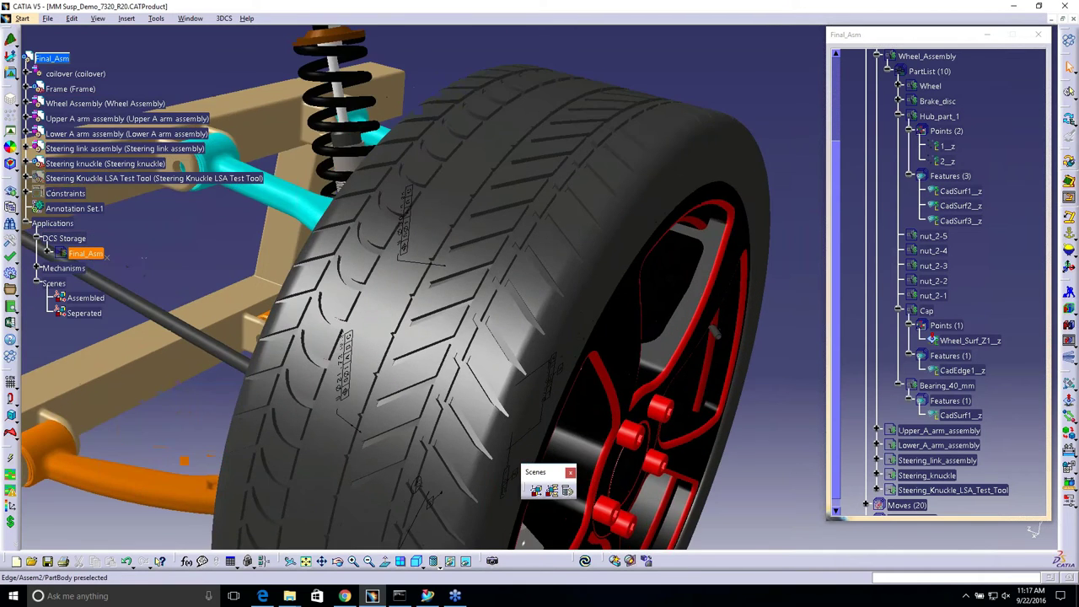
pyautogui.moveTo(181, 126); pyautogui.dragTo(414, 245, button='middle')
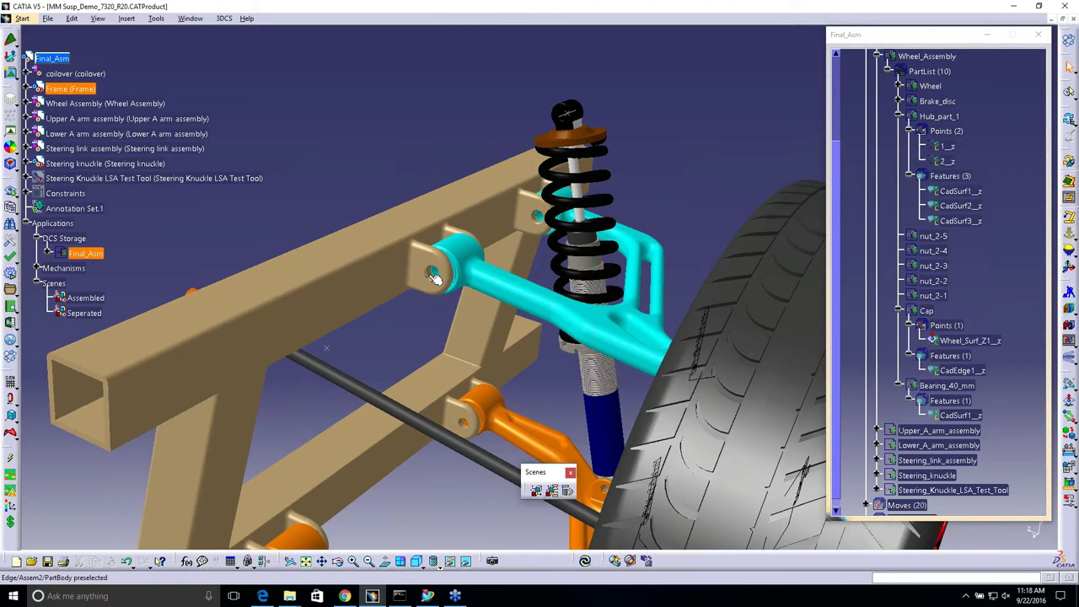
pyautogui.rightClick(98, 308)
pyautogui.click(84, 313)
pyautogui.rightClick(81, 313)
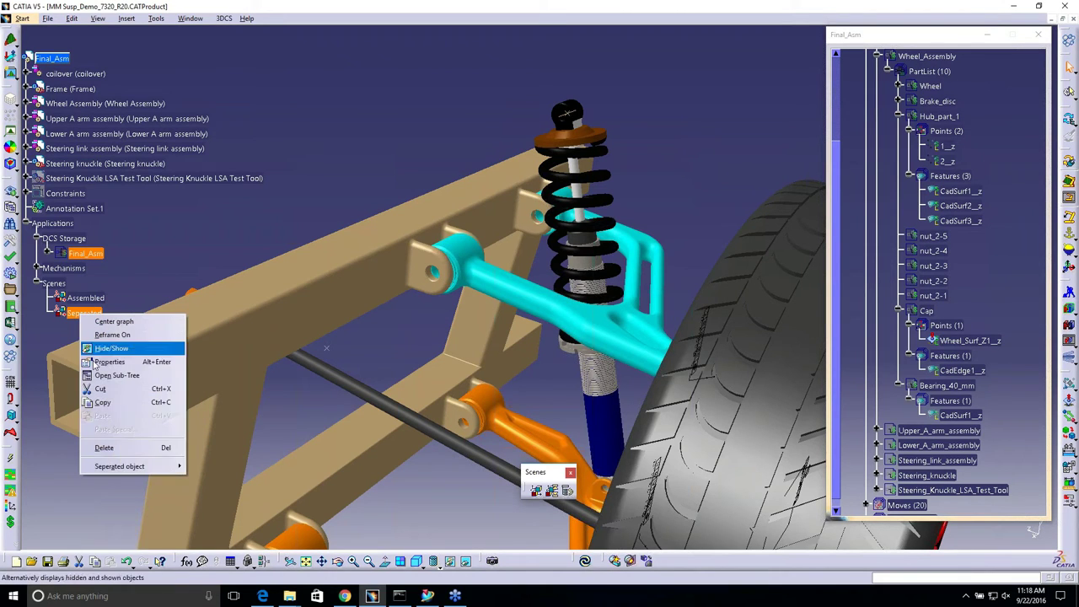
pyautogui.moveTo(132, 468)
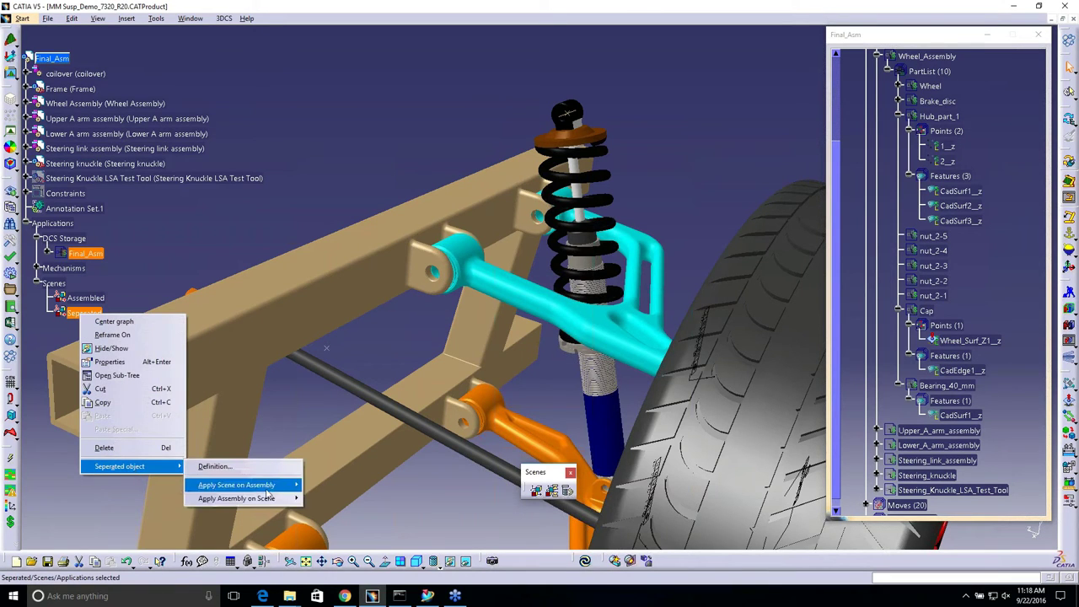
pyautogui.moveTo(266, 488)
pyautogui.click(377, 499)
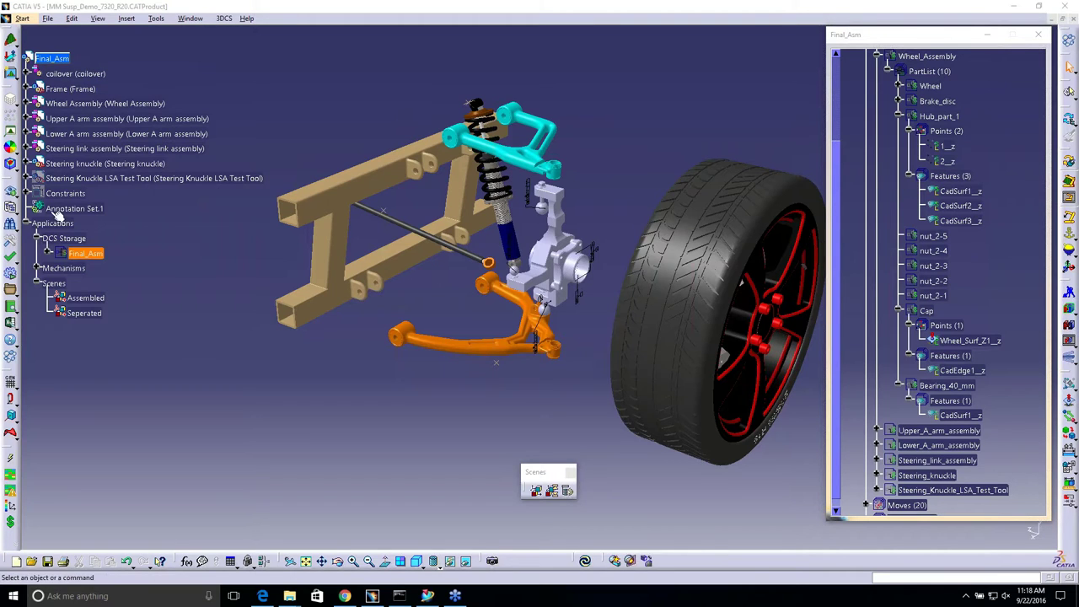
# Step: Display the DCS points and feature graphics on the model and apply the entire Assembled scene to the assembly
pyautogui.click(11, 101)
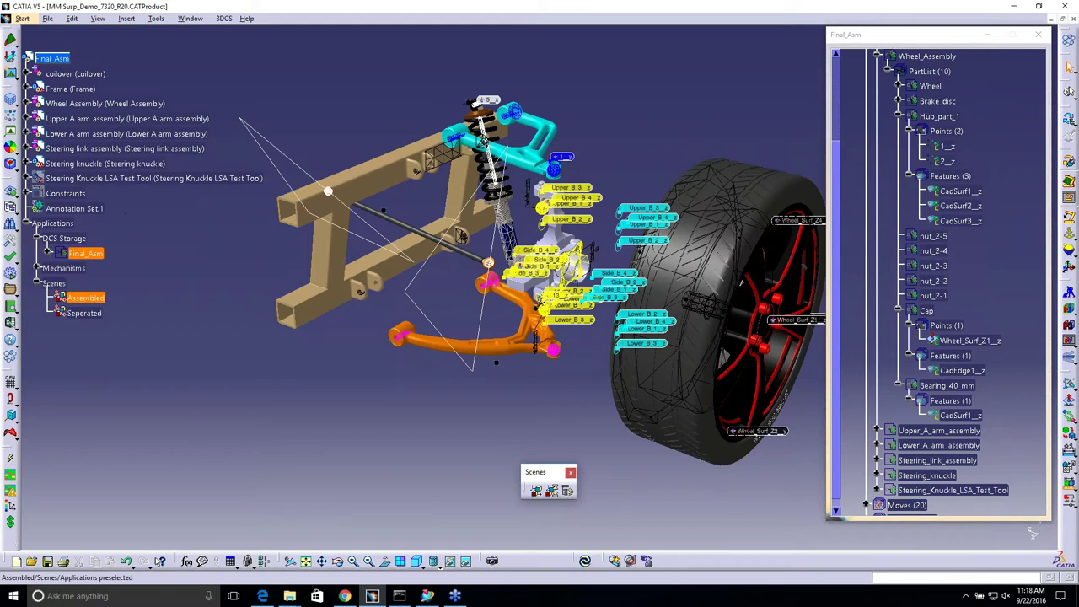
pyautogui.rightClick(82, 299)
pyautogui.moveTo(136, 452)
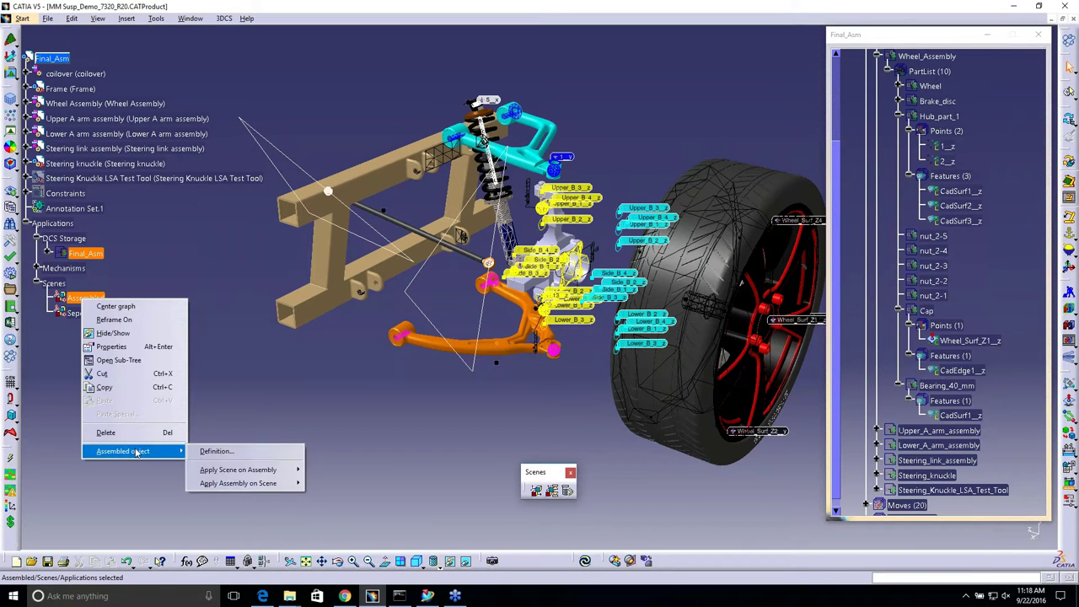
pyautogui.moveTo(293, 478)
pyautogui.click(343, 484)
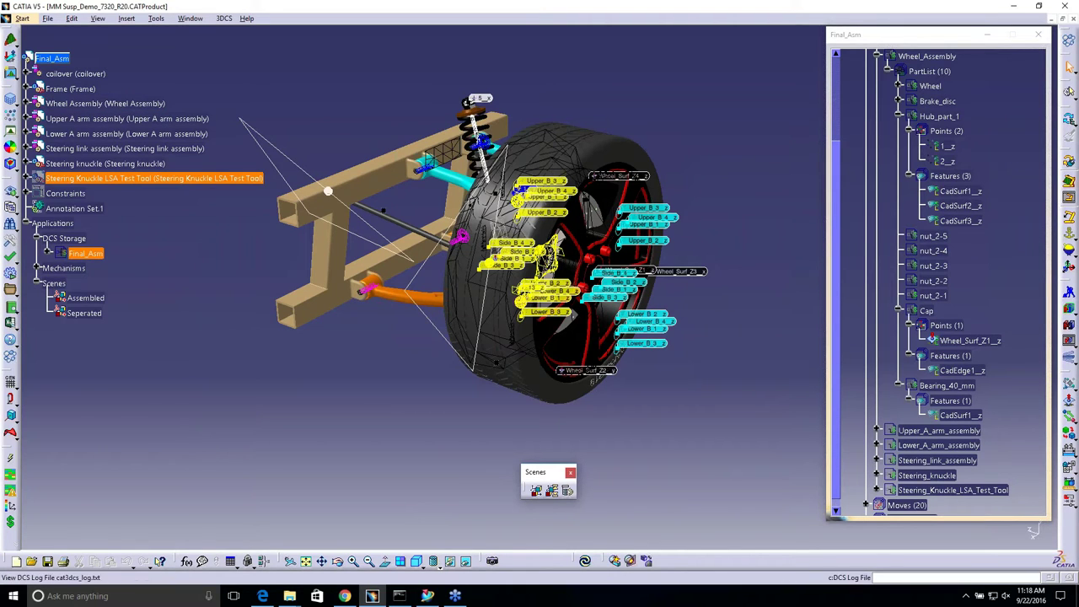
# Step: Apply the entire Seperated scene to the assembly with the DCS points displayed
pyautogui.rightClick(96, 315)
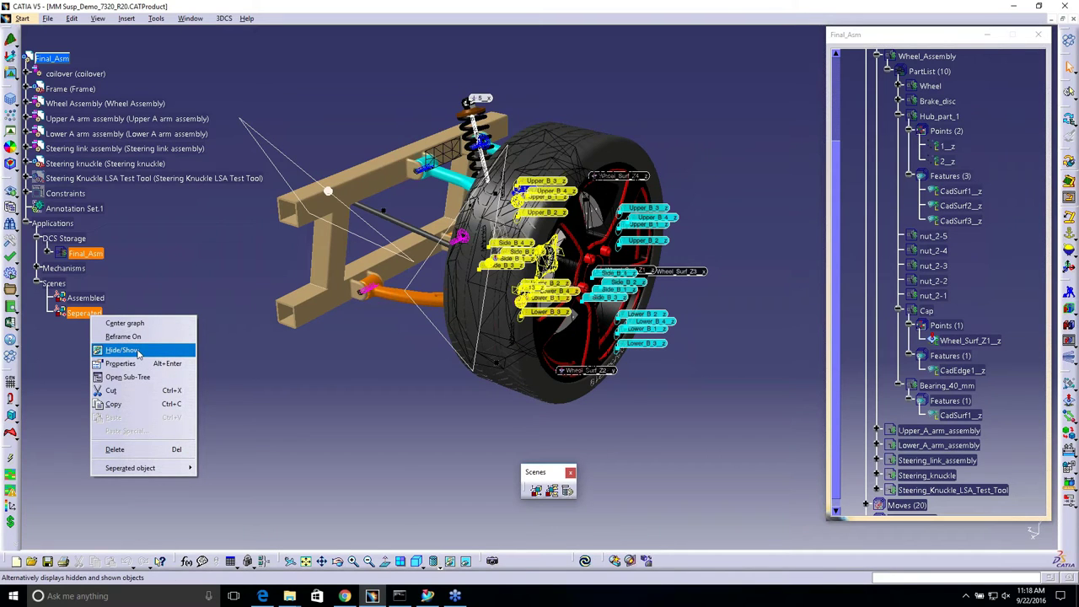
pyautogui.moveTo(135, 474)
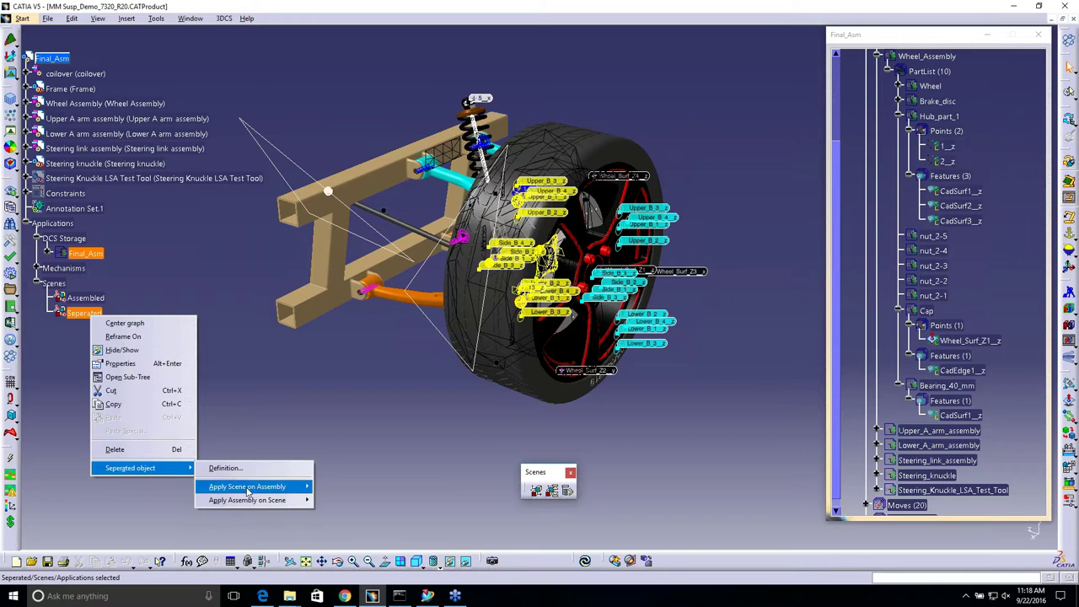
pyautogui.moveTo(253, 487)
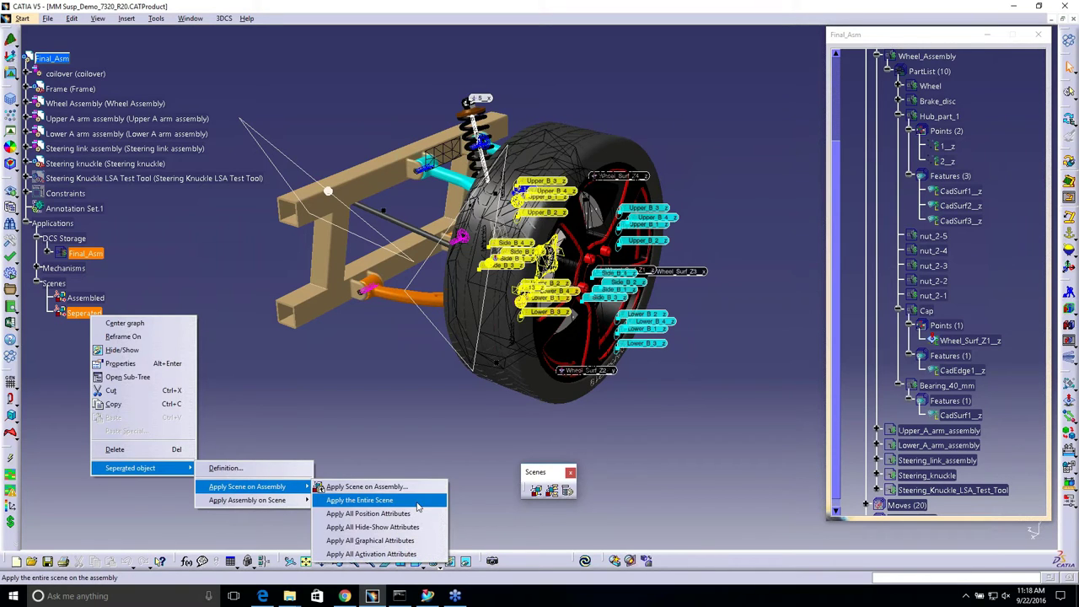
pyautogui.click(360, 500)
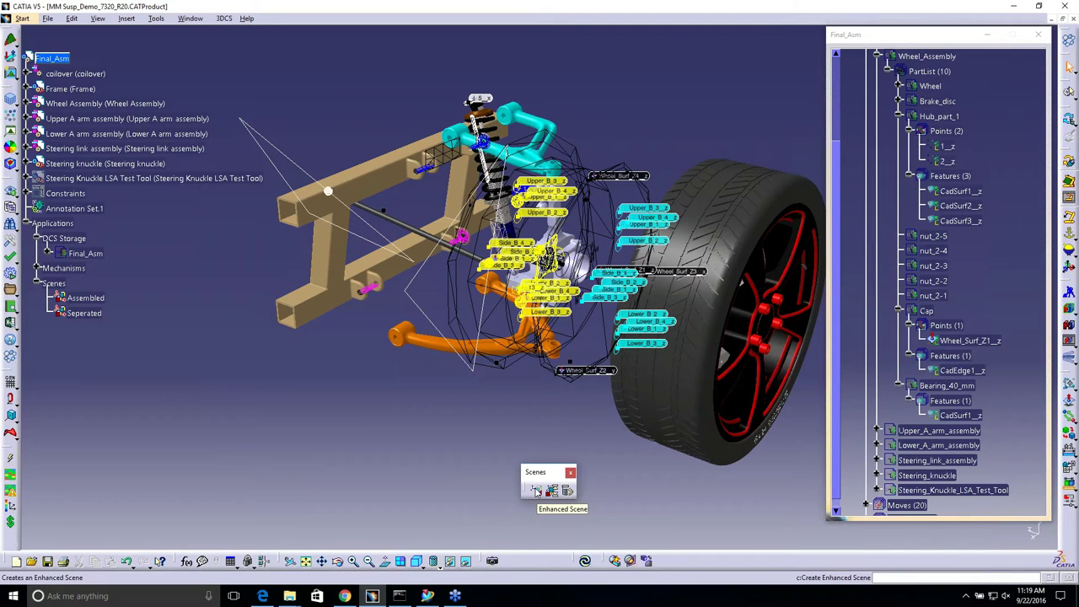
# Step: Create an enhanced scene named New Scene with Full overload mode, without automatic naming, and dismiss the warning
pyautogui.click(535, 491)
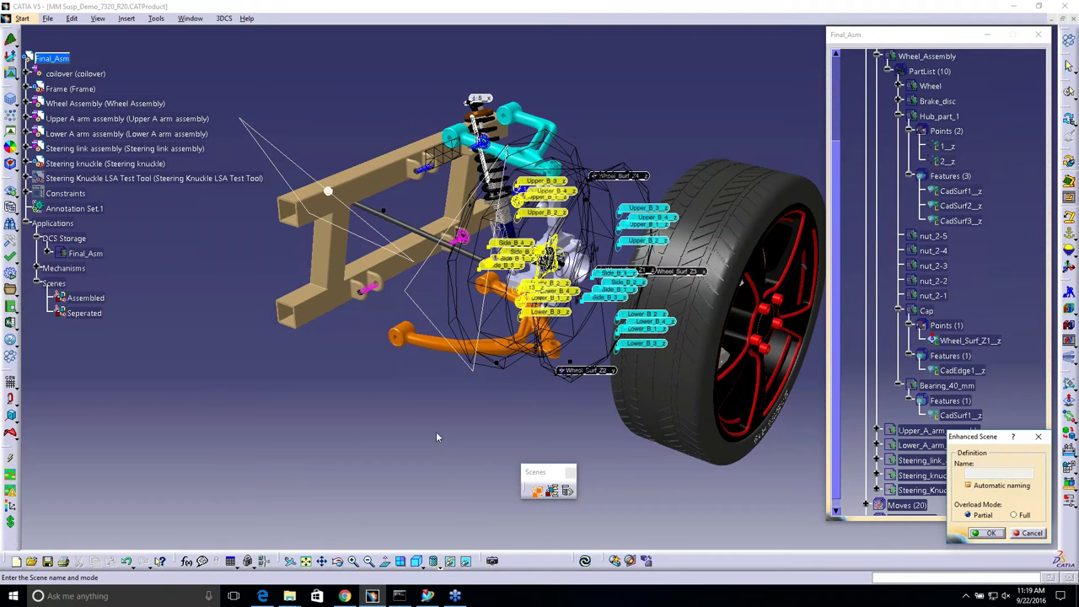
pyautogui.click(969, 485)
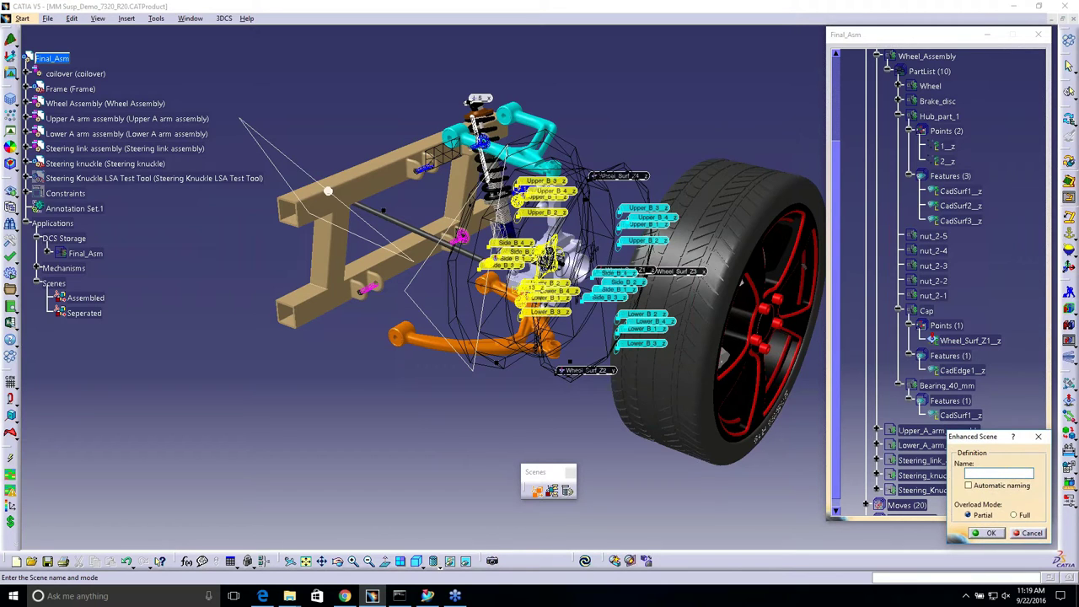
pyautogui.write('New Scene')
pyautogui.click(1014, 515)
pyautogui.click(987, 532)
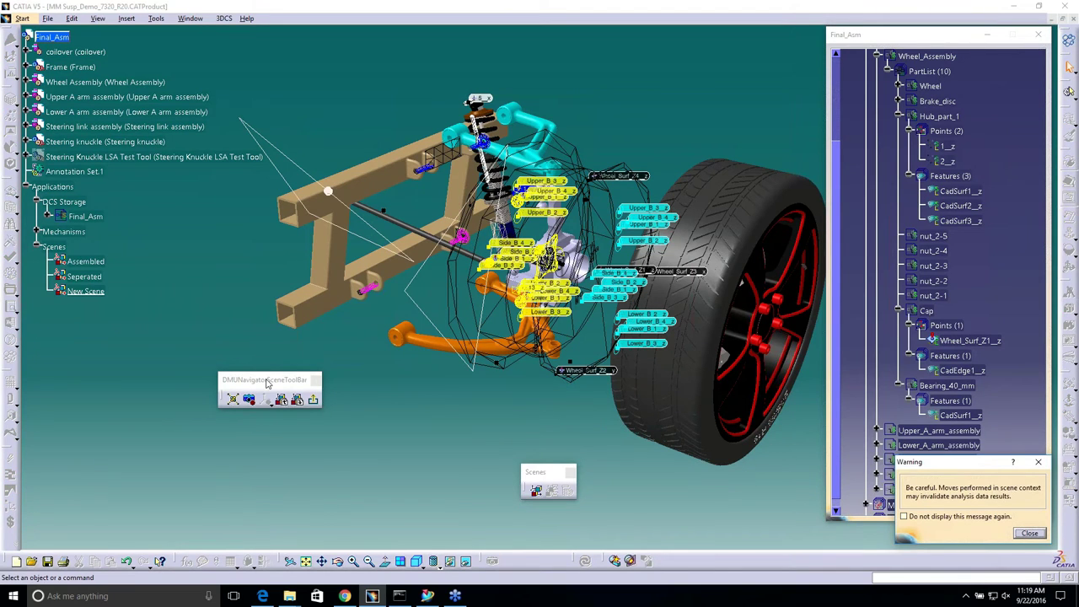
pyautogui.moveTo(266, 382); pyautogui.dragTo(119, 399)
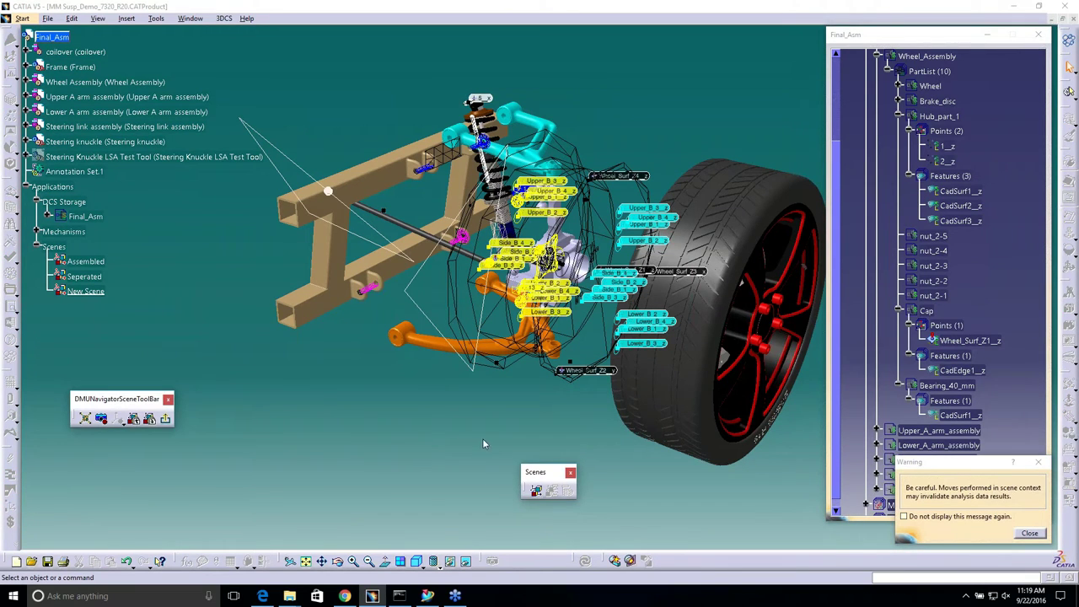
pyautogui.click(1027, 533)
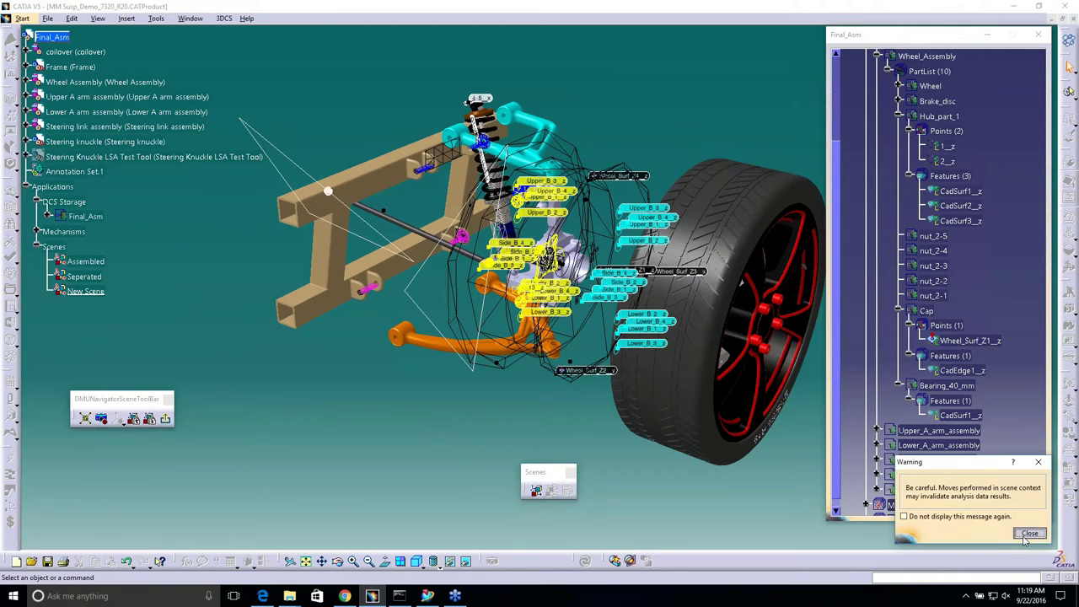
# Step: Hide the frame, upper and lower A arm assemblies, steering link assembly and steering knuckle in the new scene
pyautogui.moveTo(473, 398); pyautogui.dragTo(522, 438, button='middle')
pyautogui.click(75, 72)
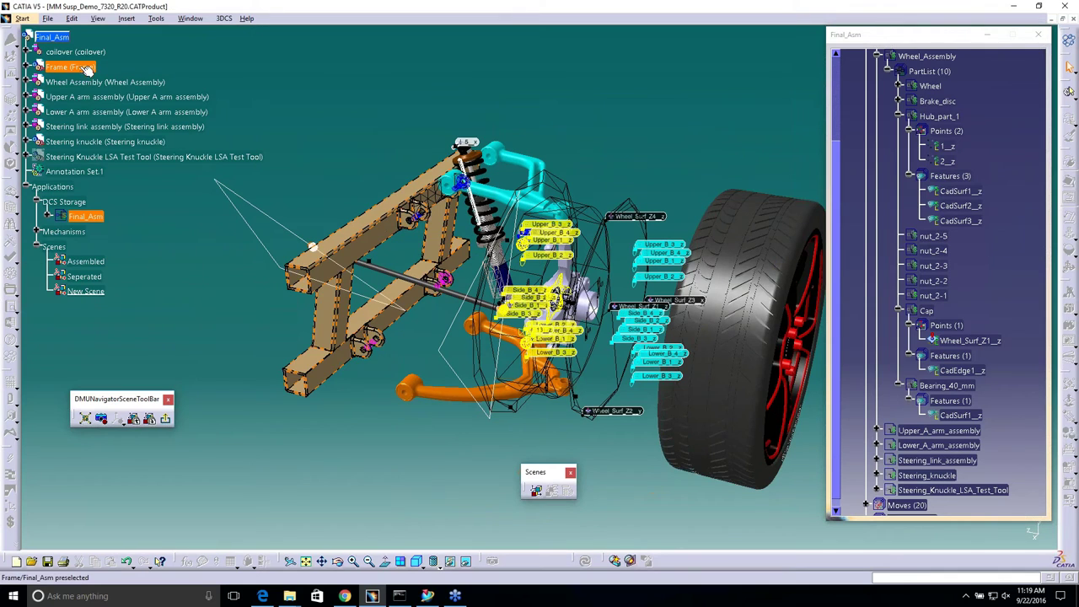
pyautogui.keyDown('ctrl'); pyautogui.click(109, 97); pyautogui.keyUp('ctrl')
pyautogui.keyDown('ctrl'); pyautogui.click(109, 112); pyautogui.keyUp('ctrl')
pyautogui.keyDown('ctrl'); pyautogui.click(124, 127); pyautogui.keyUp('ctrl')
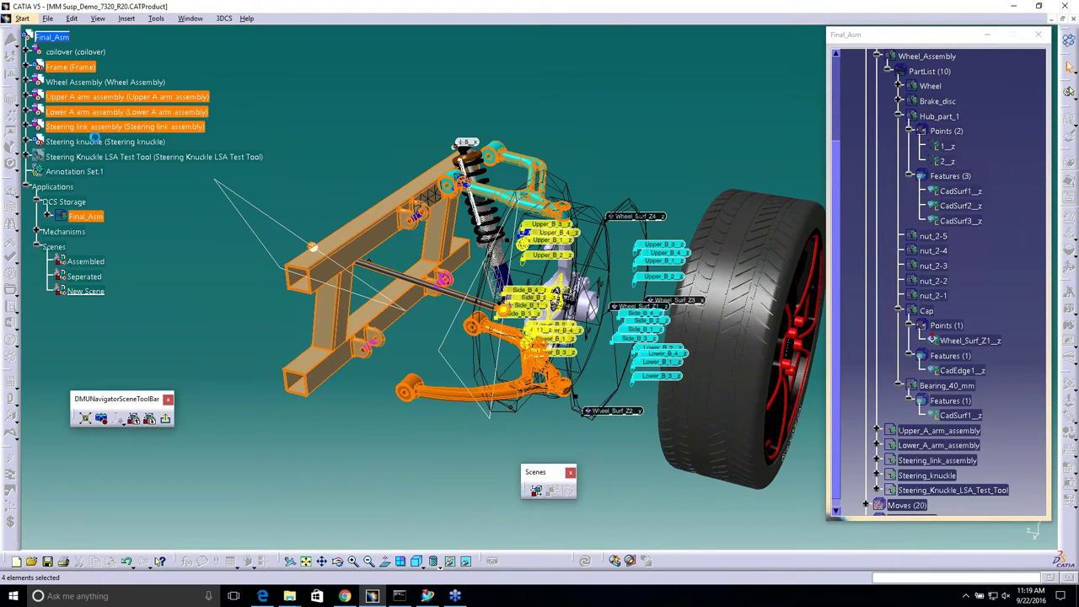
pyautogui.keyDown('ctrl'); pyautogui.click(105, 141); pyautogui.keyUp('ctrl')
pyautogui.rightClick(97, 144)
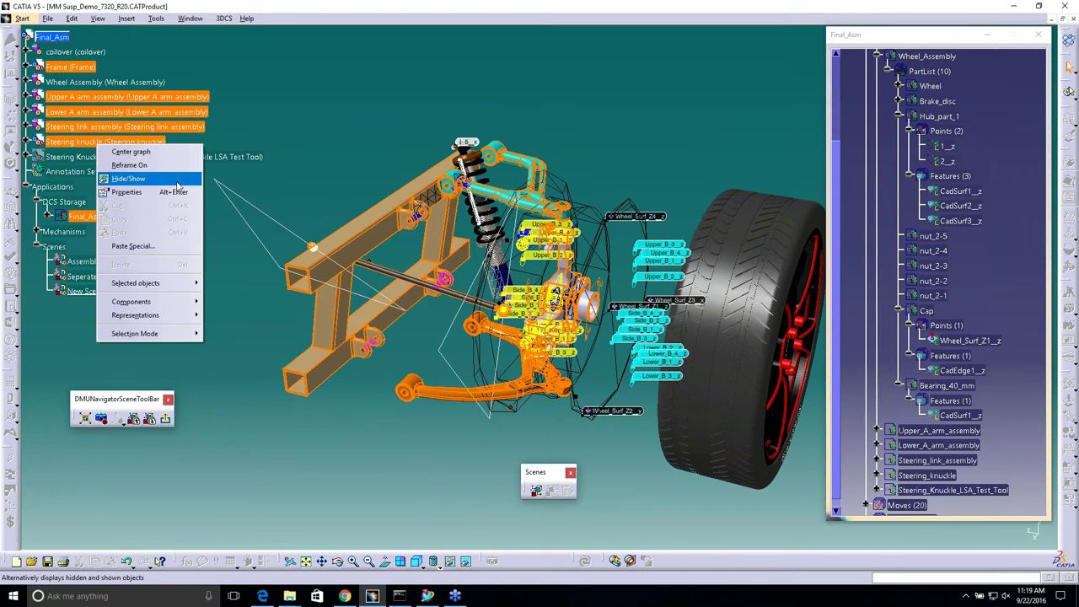
pyautogui.click(128, 178)
# Step: Hide the coilover and close the separate Final_Asm tree window
pyautogui.moveTo(458, 348); pyautogui.dragTo(404, 278, button='middle')
pyautogui.rightClick(76, 51)
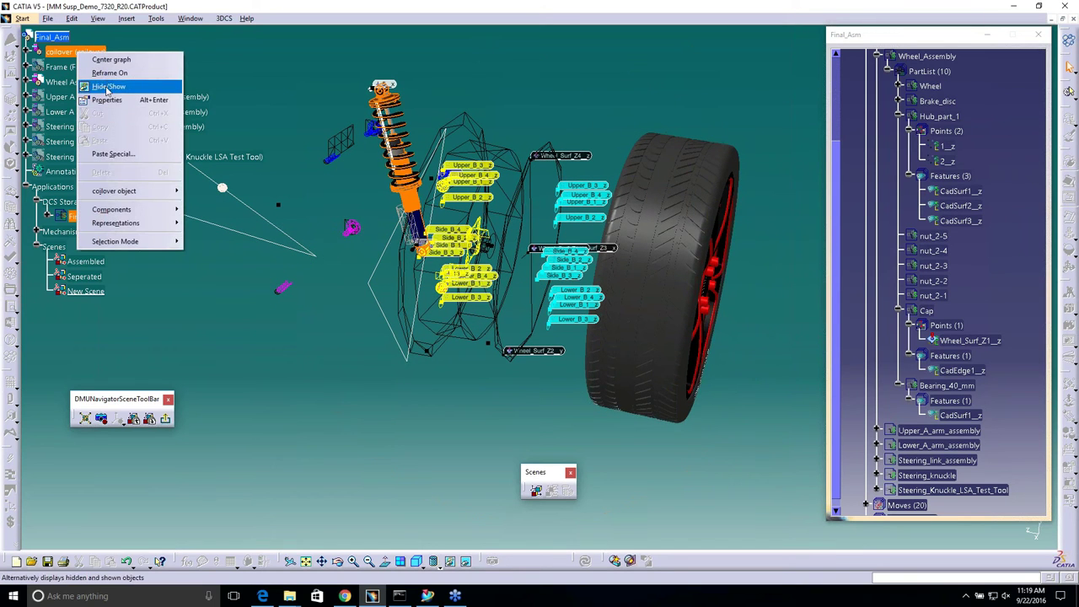
pyautogui.click(107, 86)
pyautogui.moveTo(537, 277); pyautogui.dragTo(507, 247, button='middle')
pyautogui.click(1039, 34)
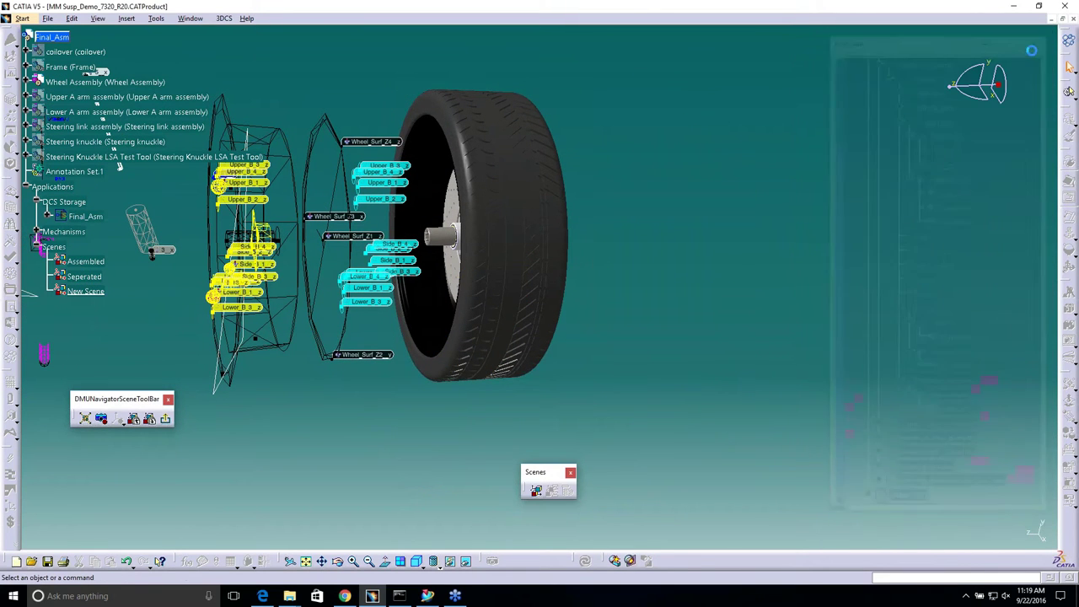
# Step: Attach the compass to the wheel and expand the Wheel Assembly's components in the tree
pyautogui.moveTo(997, 84); pyautogui.dragTo(563, 250)
pyautogui.moveTo(635, 304); pyautogui.dragTo(449, 305, button='middle')
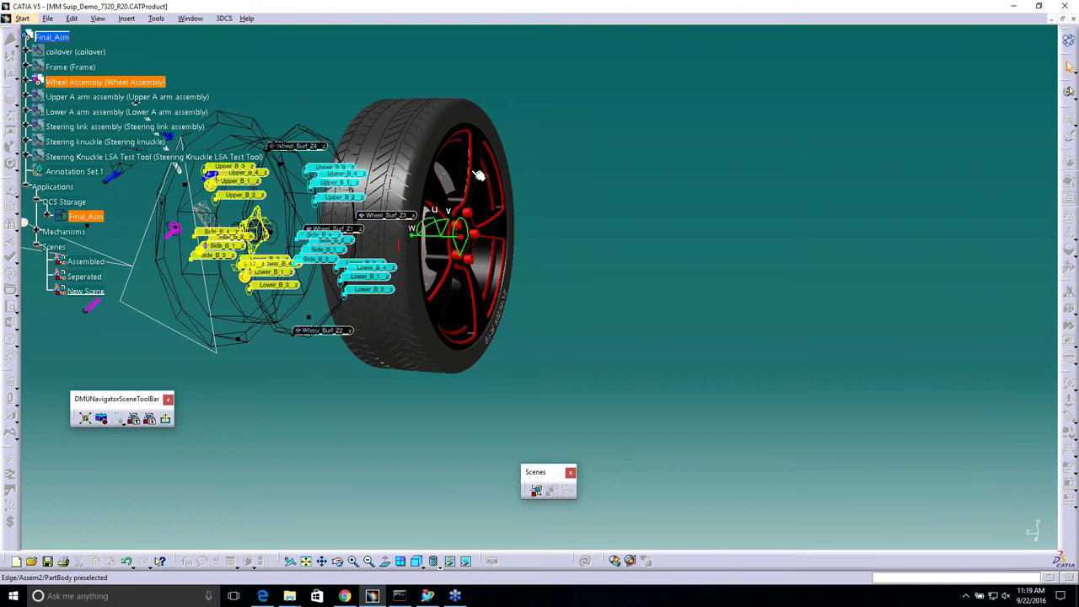
pyautogui.click(387, 154)
pyautogui.click(32, 82)
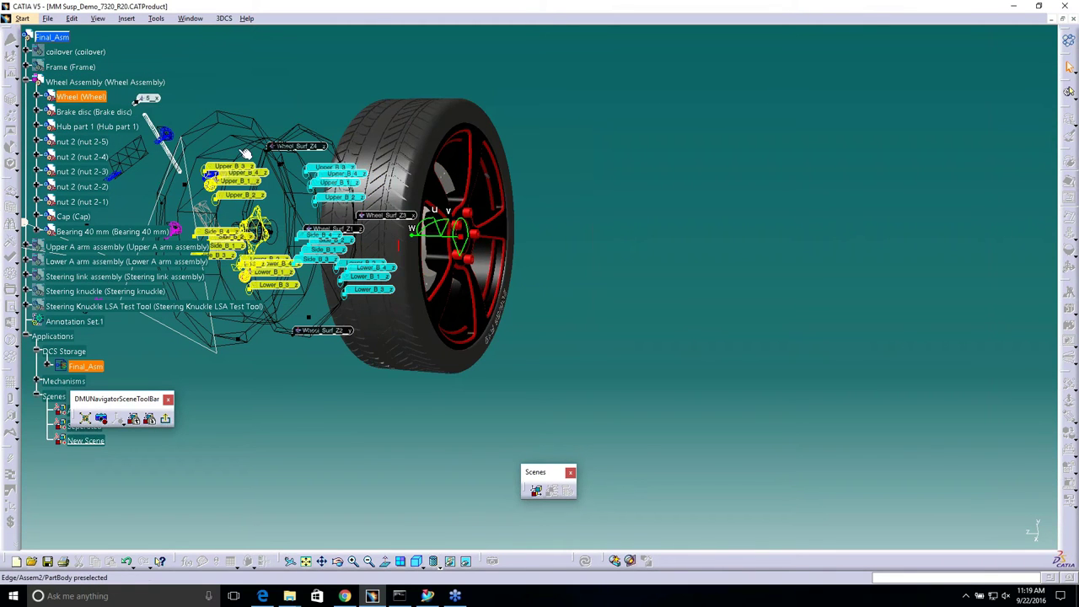
# Step: Move the brake disc out of the wheel along the wheel's axis with the compass
pyautogui.moveTo(390, 283); pyautogui.dragTo(563, 333, button='middle')
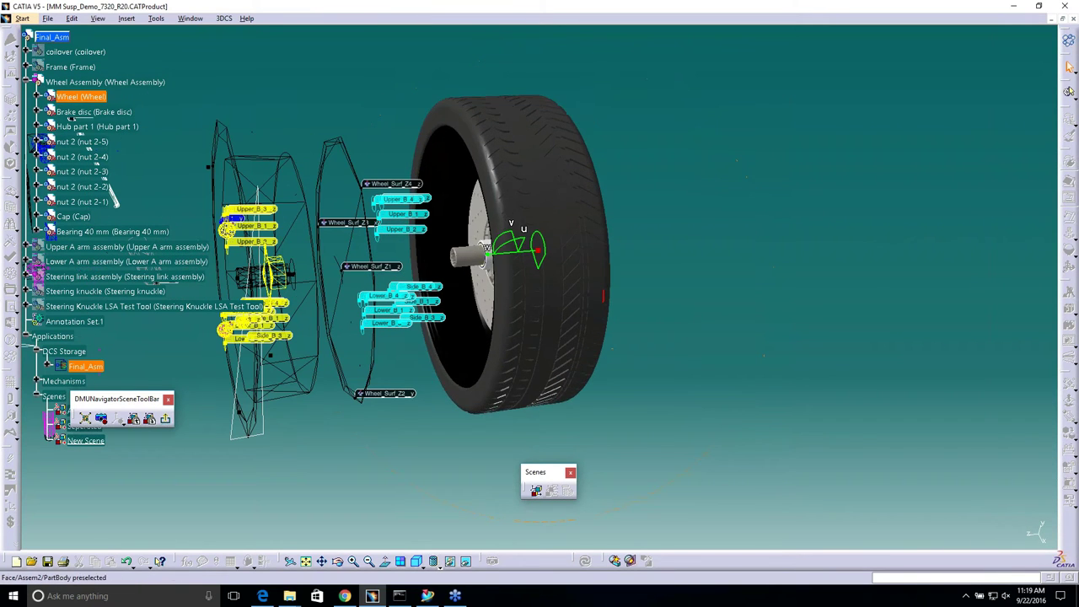
pyautogui.click(118, 112)
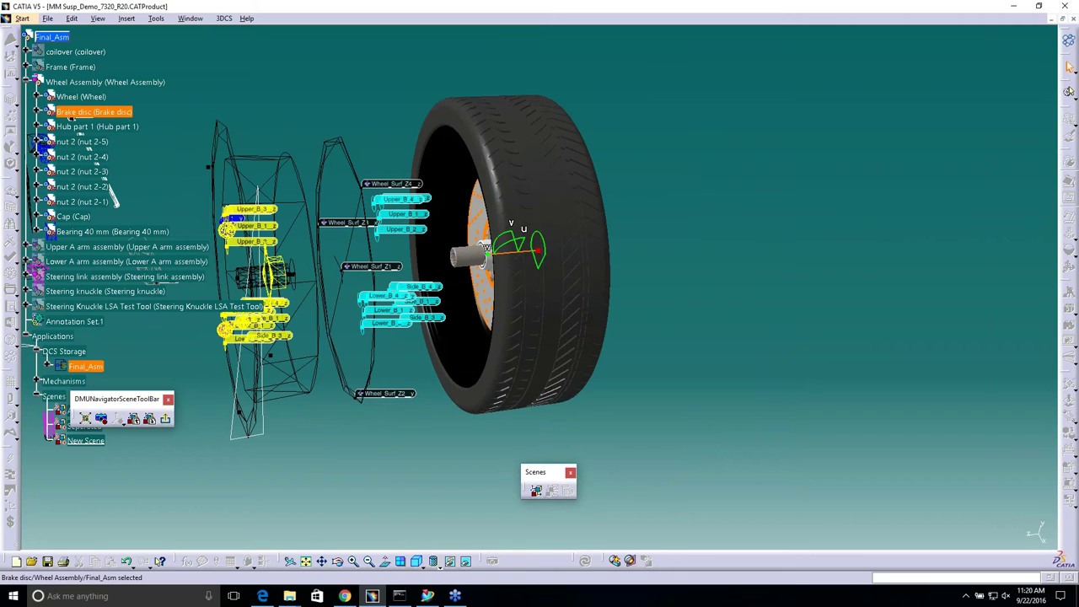
pyautogui.moveTo(405, 262); pyautogui.dragTo(347, 268)
pyautogui.moveTo(548, 364); pyautogui.dragTo(451, 365, button='middle')
pyautogui.click(110, 112)
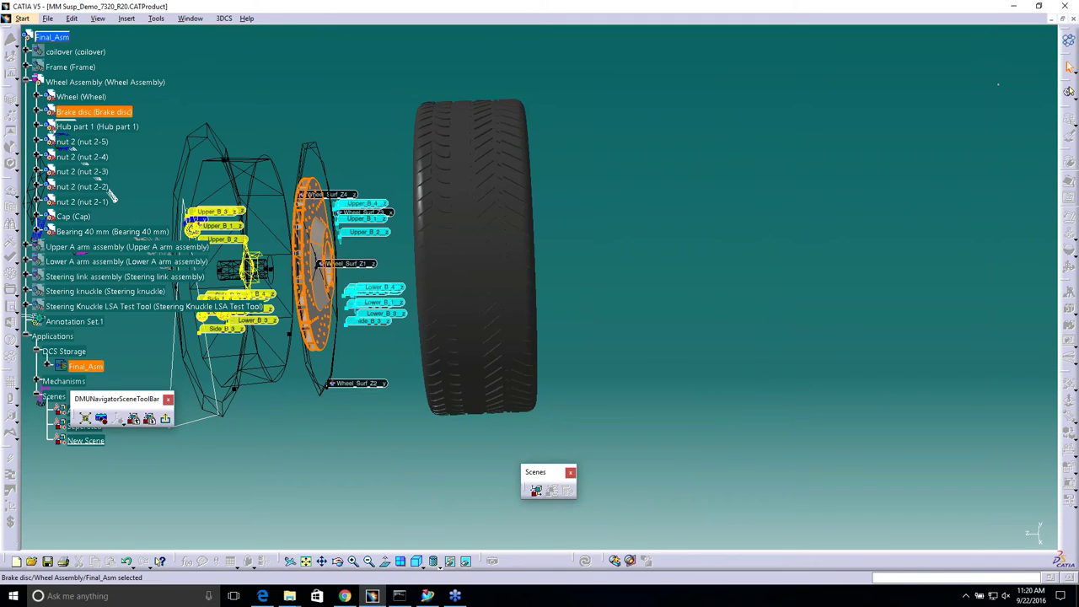
# Step: Detach the compass from the brake disc to its default position and exit the new scene
pyautogui.moveTo(825, 447); pyautogui.dragTo(1029, 534)
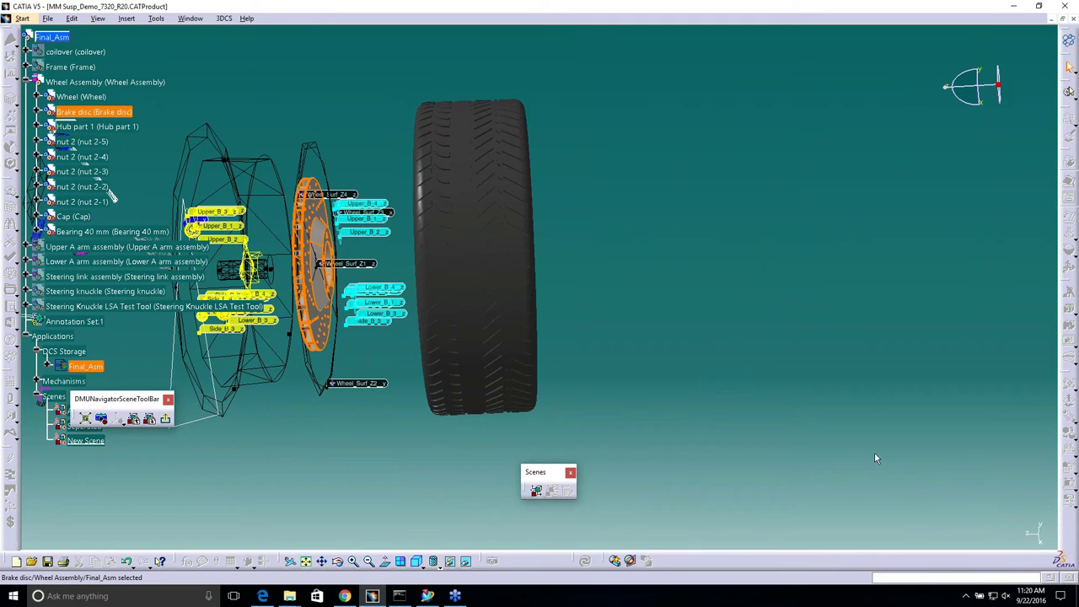
pyautogui.moveTo(640, 400); pyautogui.dragTo(505, 360, button='middle')
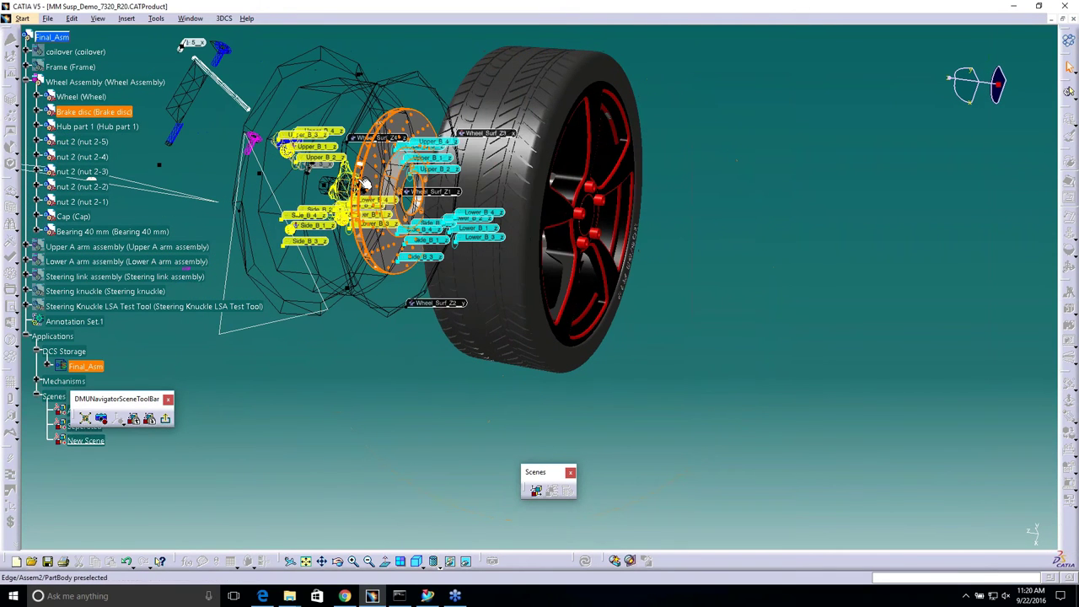
pyautogui.click(165, 421)
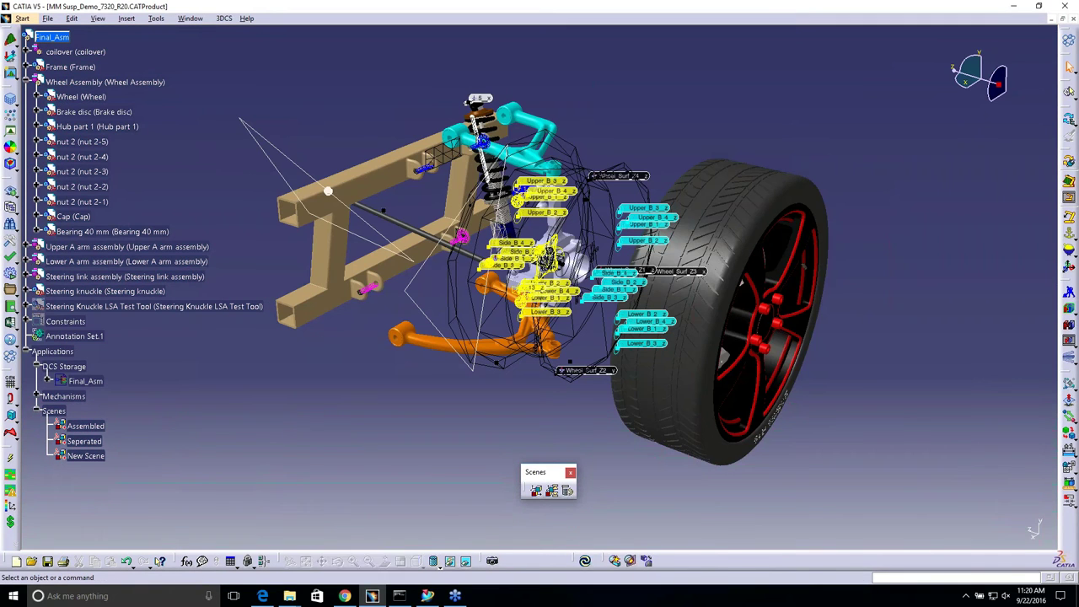
# Step: Apply New Scene on the assembly
pyautogui.rightClick(89, 441)
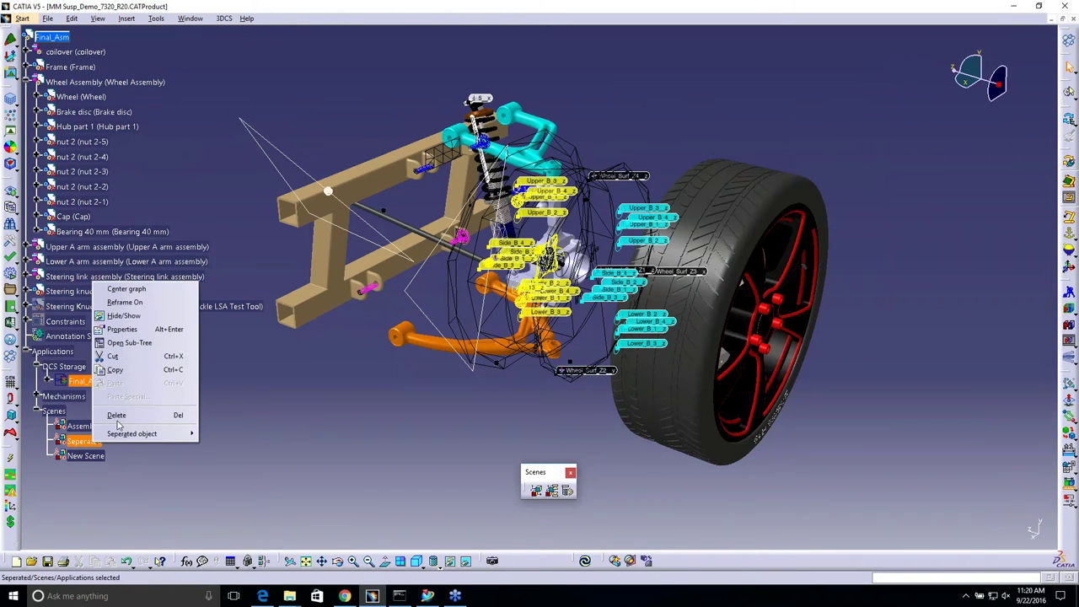
pyautogui.click(408, 403)
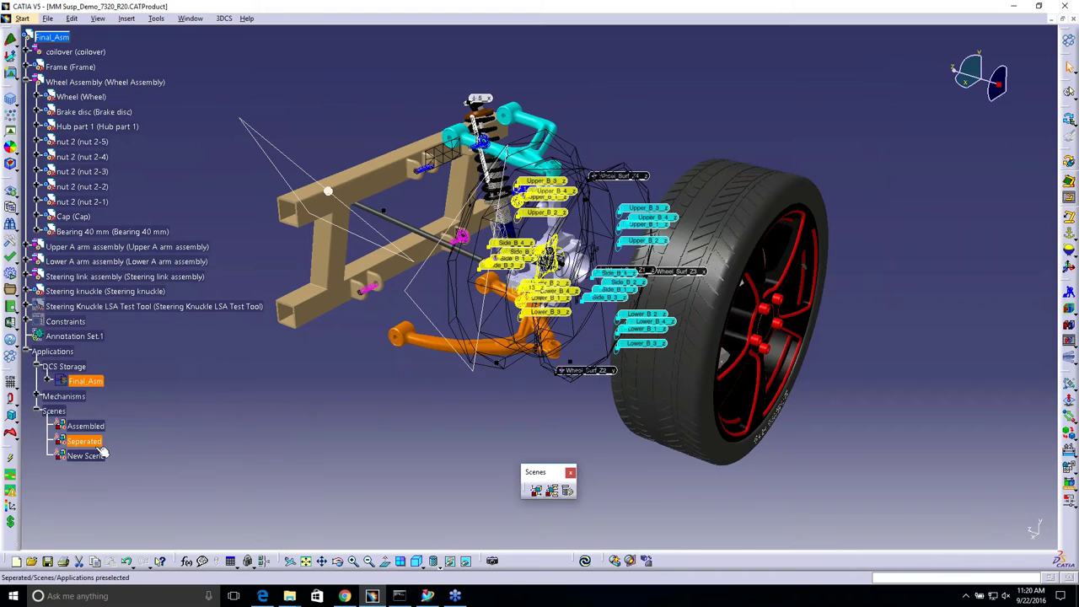
pyautogui.rightClick(85, 455)
pyautogui.moveTo(137, 448)
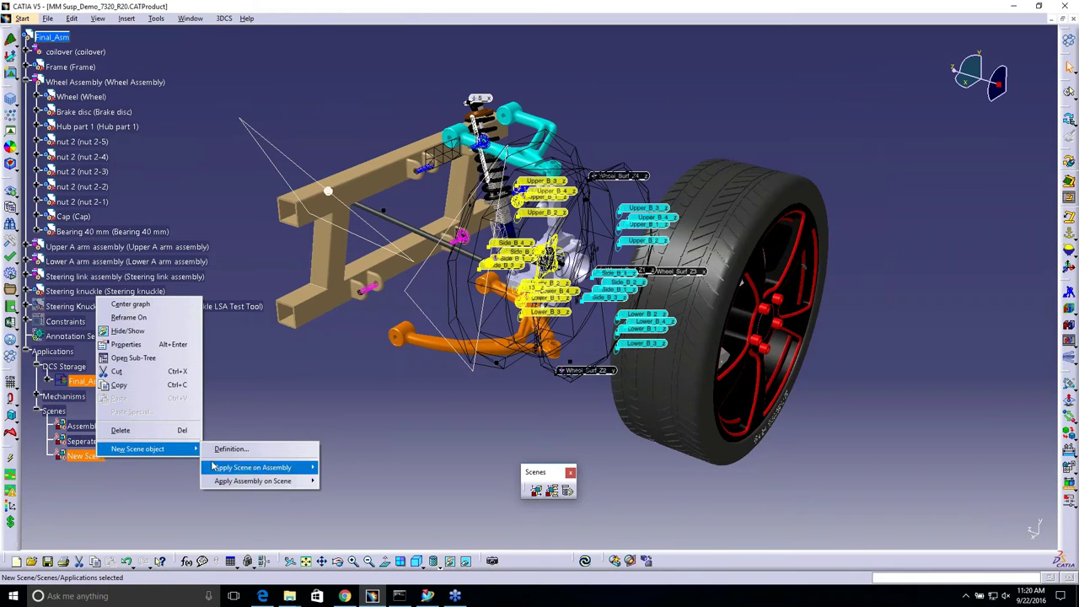
pyautogui.moveTo(233, 467)
pyautogui.click(358, 482)
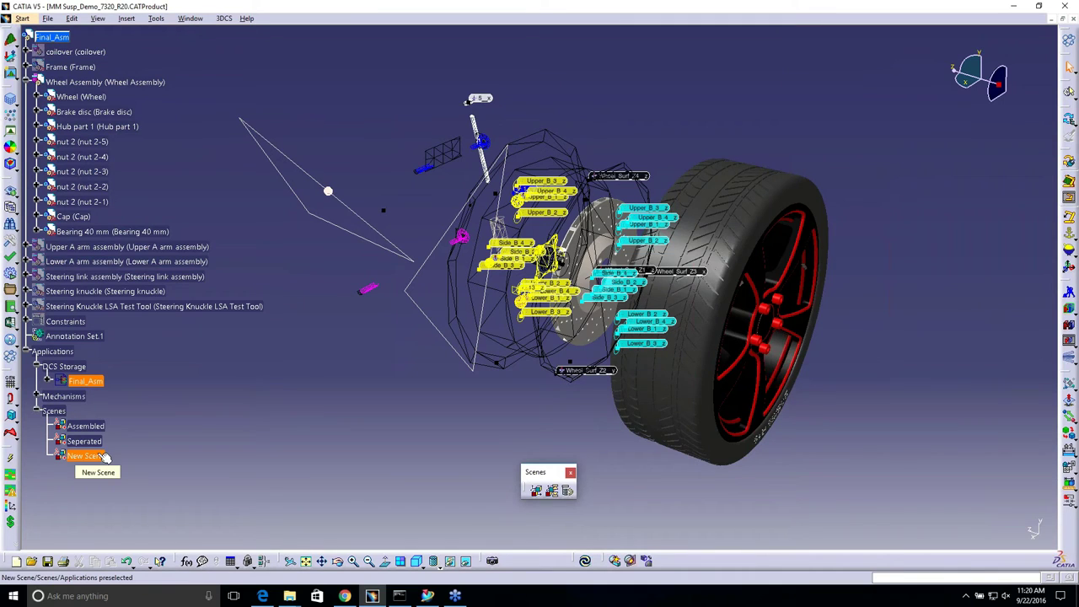
# Step: Expand Final_Asm and its PartList under DCS Storage in the tree and open the commands for Wheel_Assembly
pyautogui.rightClick(92, 83)
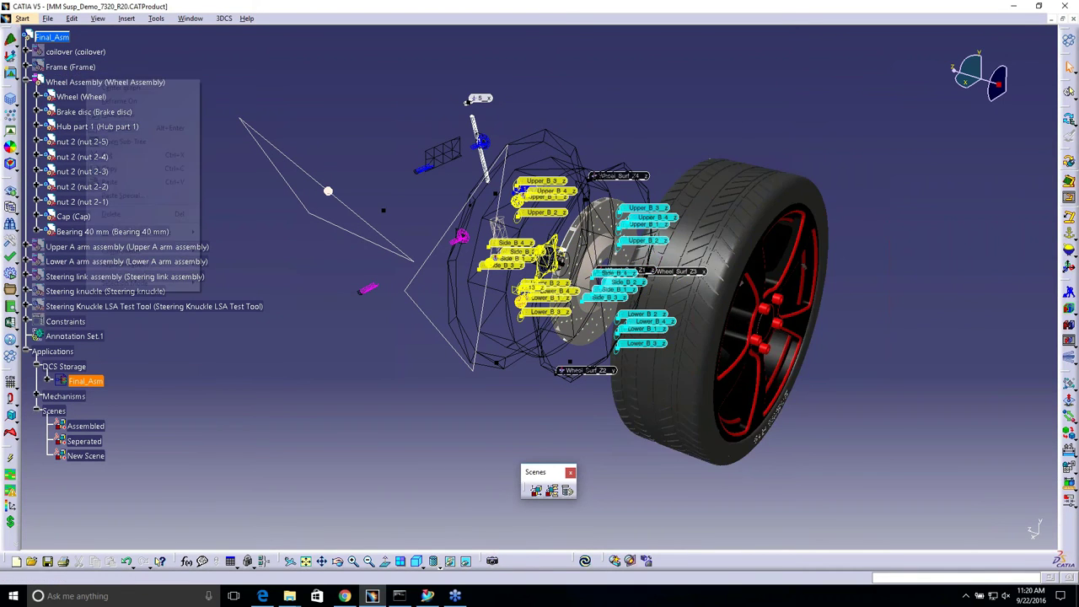
pyautogui.click(95, 336)
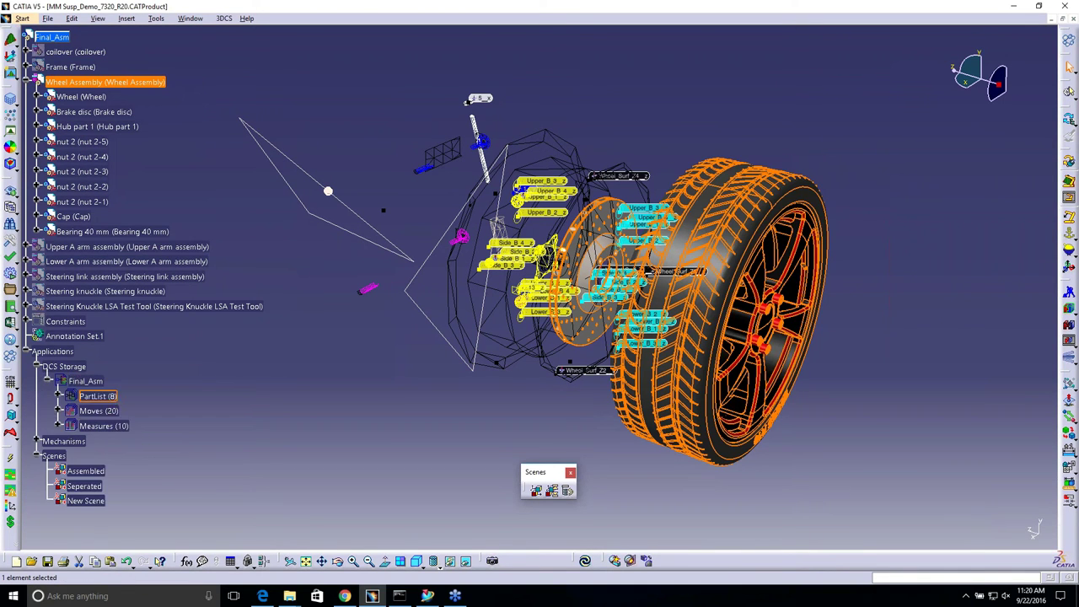
pyautogui.click(47, 381)
pyautogui.click(59, 395)
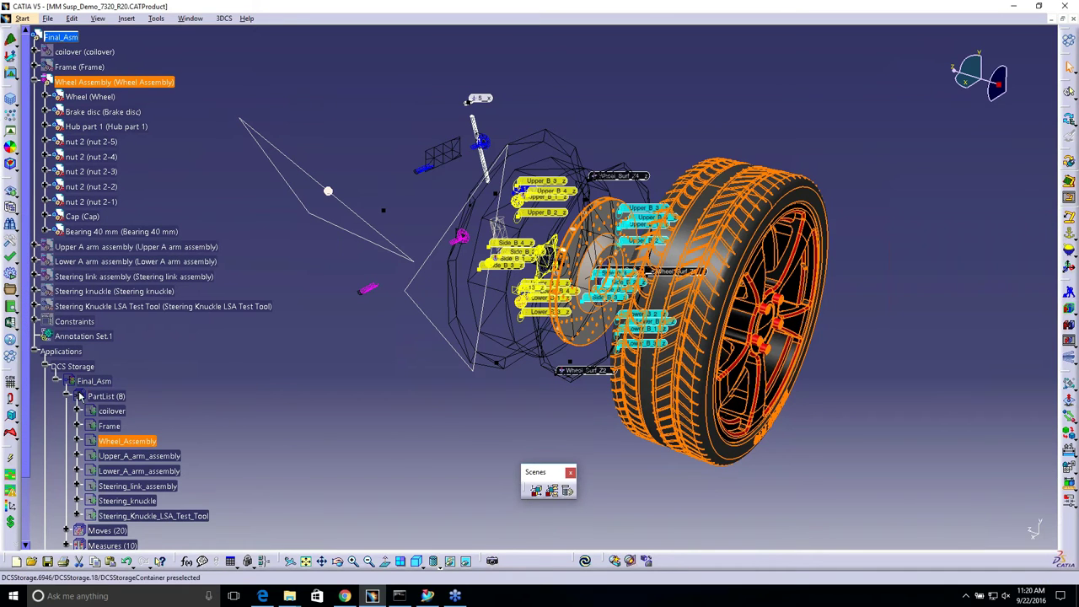
pyautogui.scroll(-1, 122, 390)
pyautogui.rightClick(122, 390)
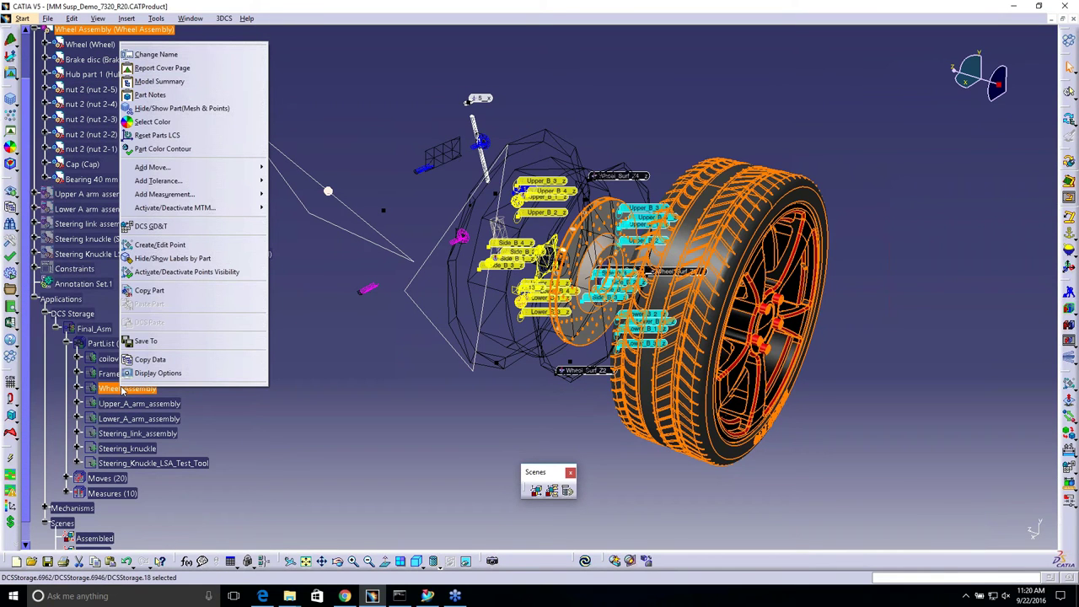
# Step: Open the DCS Storage sub-tree in a separate window and enlarge that window to nearly the full height of the workspace
pyautogui.click(64, 314)
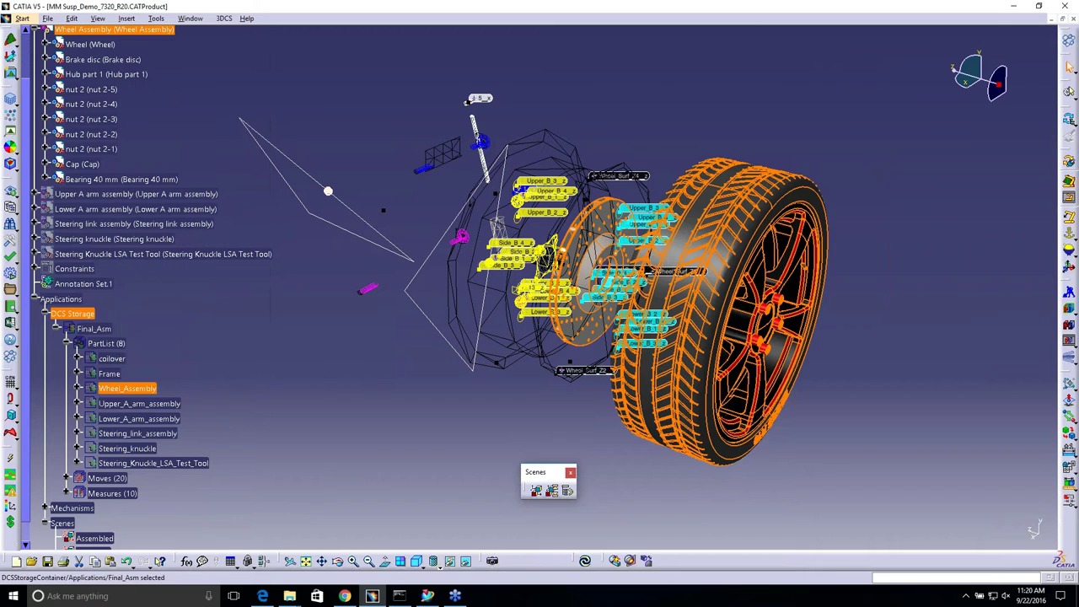
pyautogui.rightClick(65, 312)
pyautogui.click(101, 372)
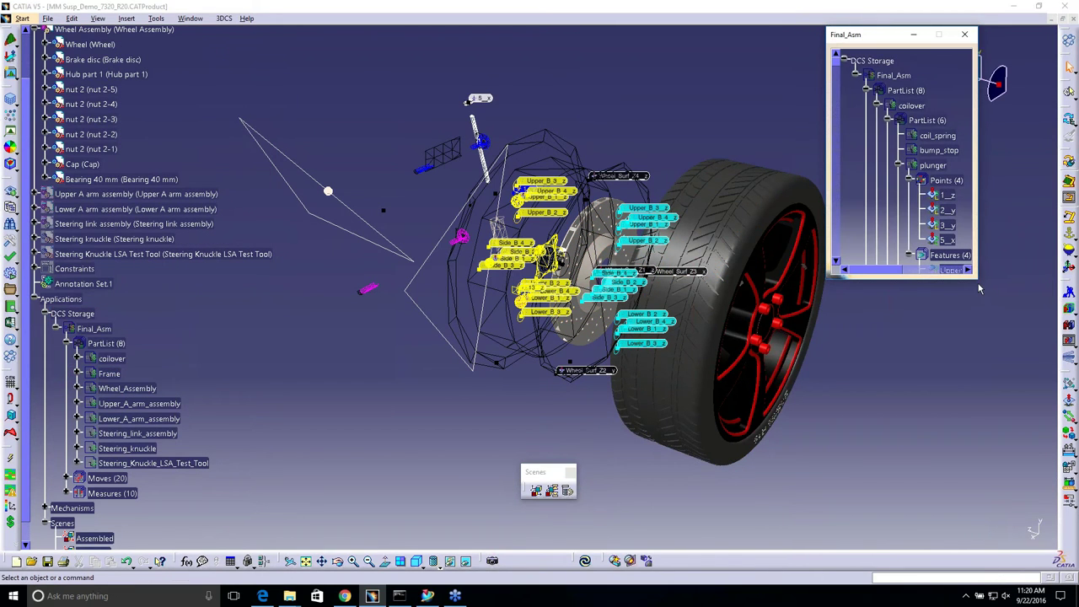
pyautogui.moveTo(977, 278); pyautogui.dragTo(1066, 547)
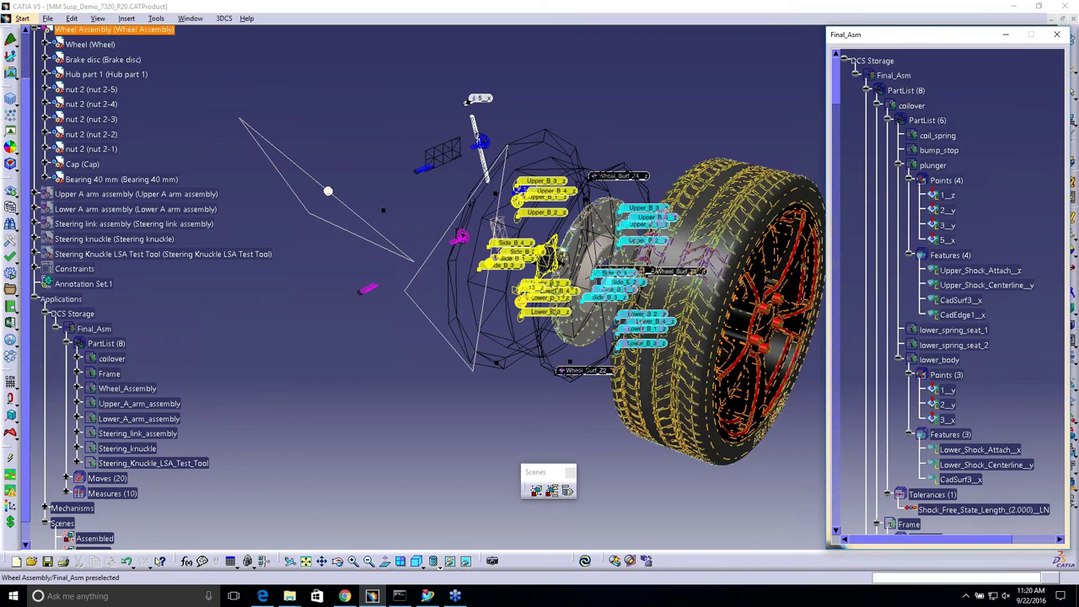
# Step: Hide the main specification tree and turn off the display of the mesh and points around the wheel and brake disc
pyautogui.moveTo(26, 108); pyautogui.dragTo(25, 50)
pyautogui.click(27, 48)
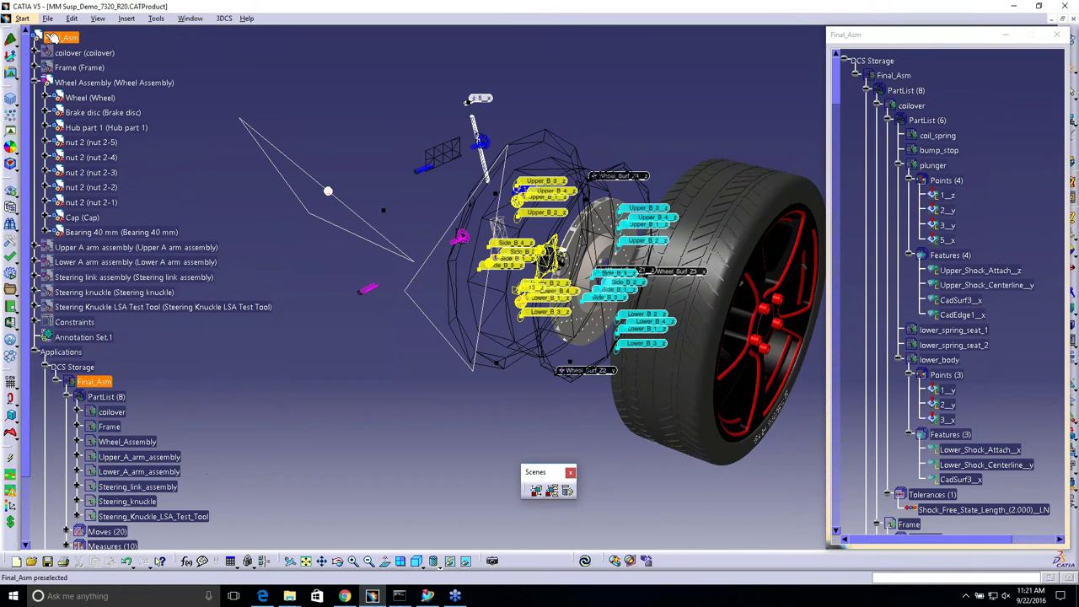
pyautogui.press('F3')
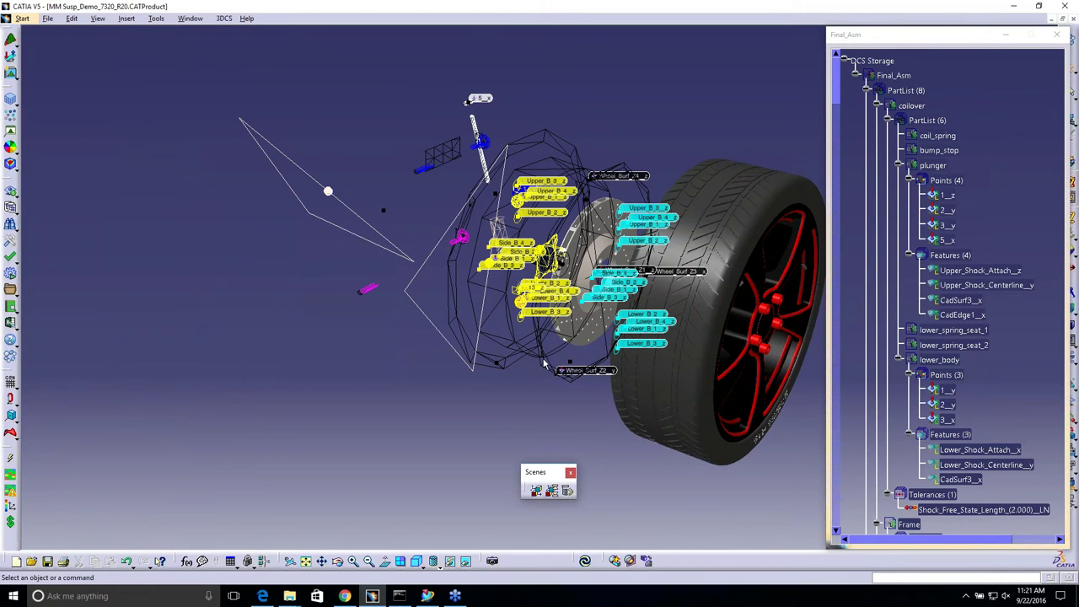
pyautogui.moveTo(544, 364); pyautogui.dragTo(360, 339, button='middle')
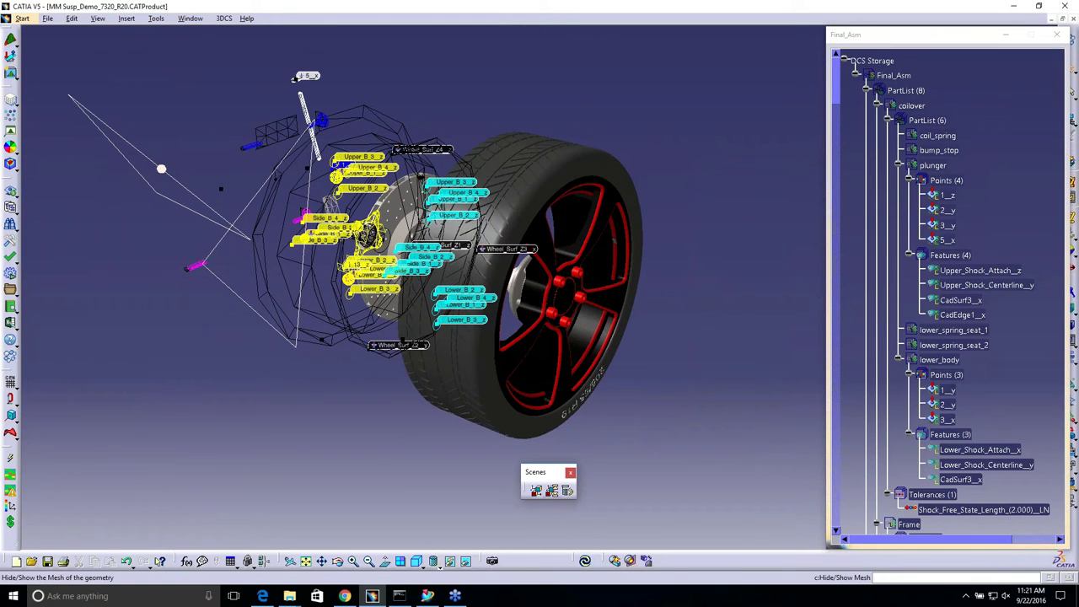
pyautogui.click(11, 101)
pyautogui.click(11, 118)
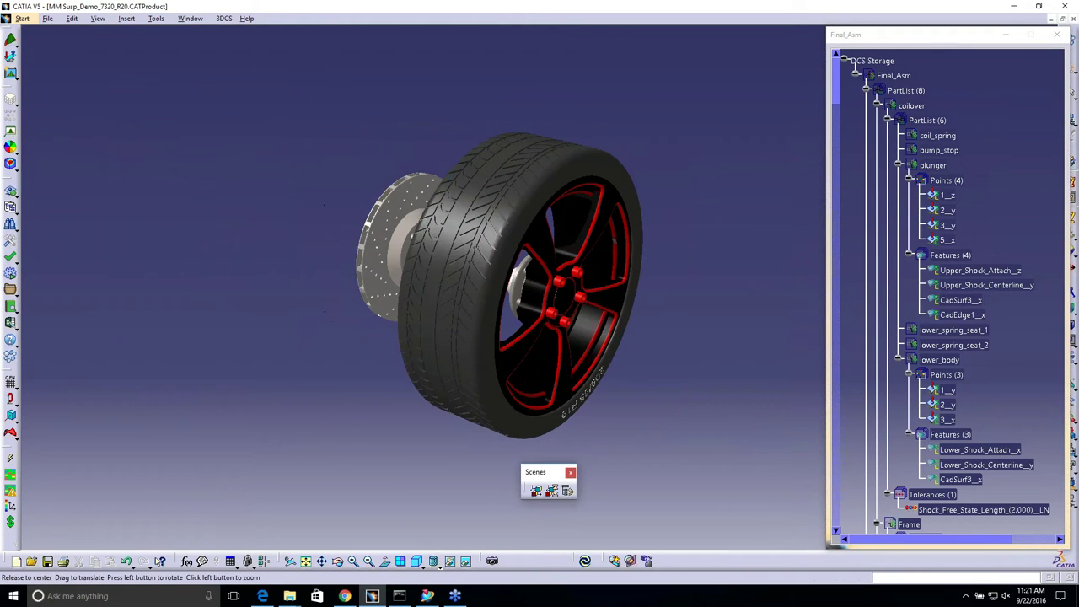
pyautogui.moveTo(392, 364); pyautogui.dragTo(531, 365, button='middle')
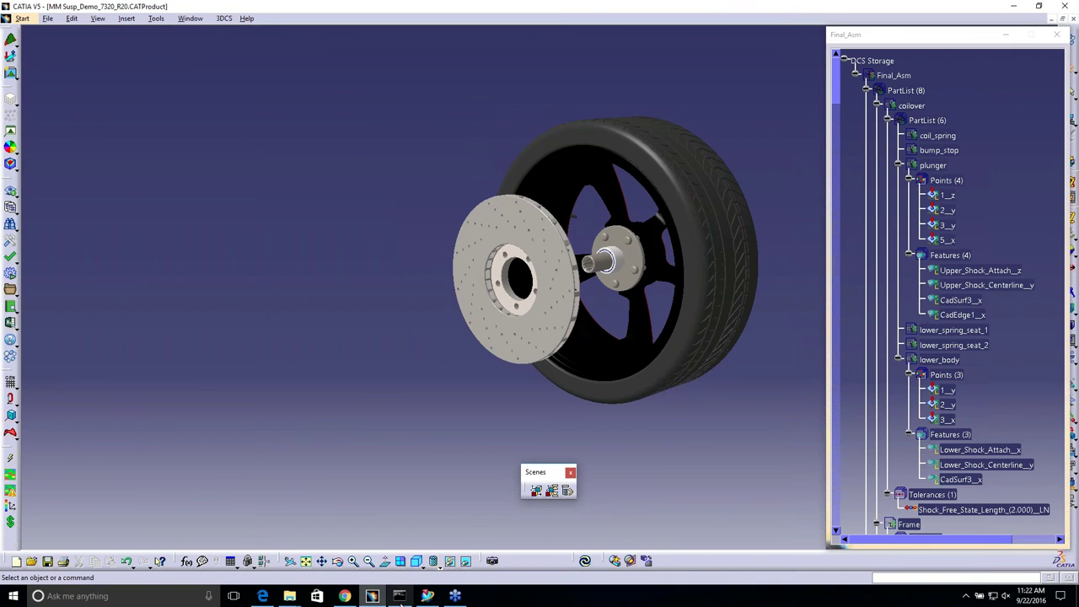
# Step: Show the main specification tree again and open the object commands of the Assembled scene
pyautogui.moveTo(428, 595)
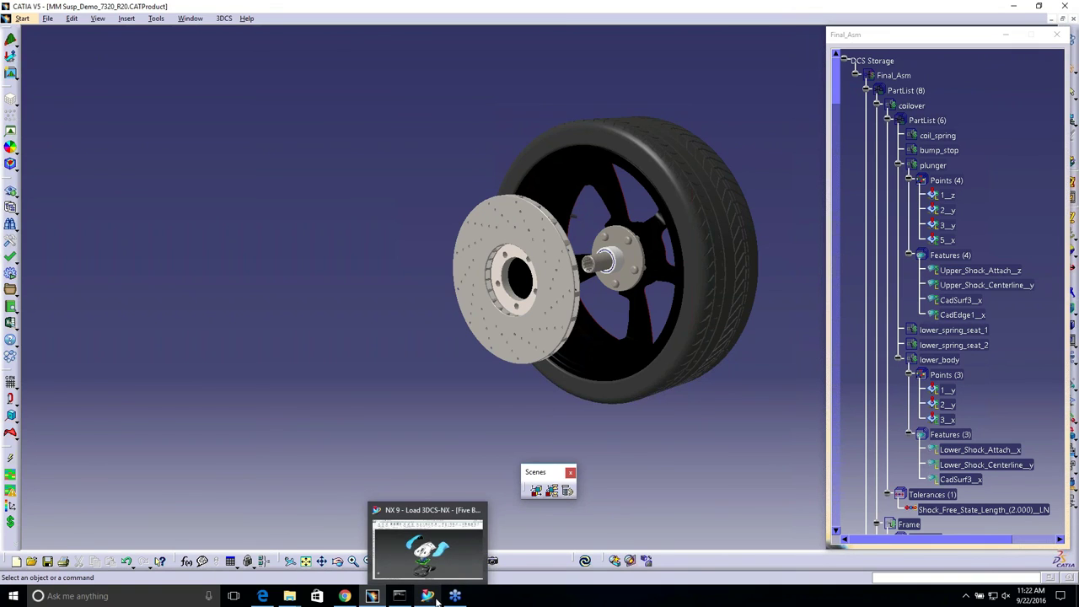
pyautogui.press('F3')
pyautogui.scroll(-6, 114, 373)
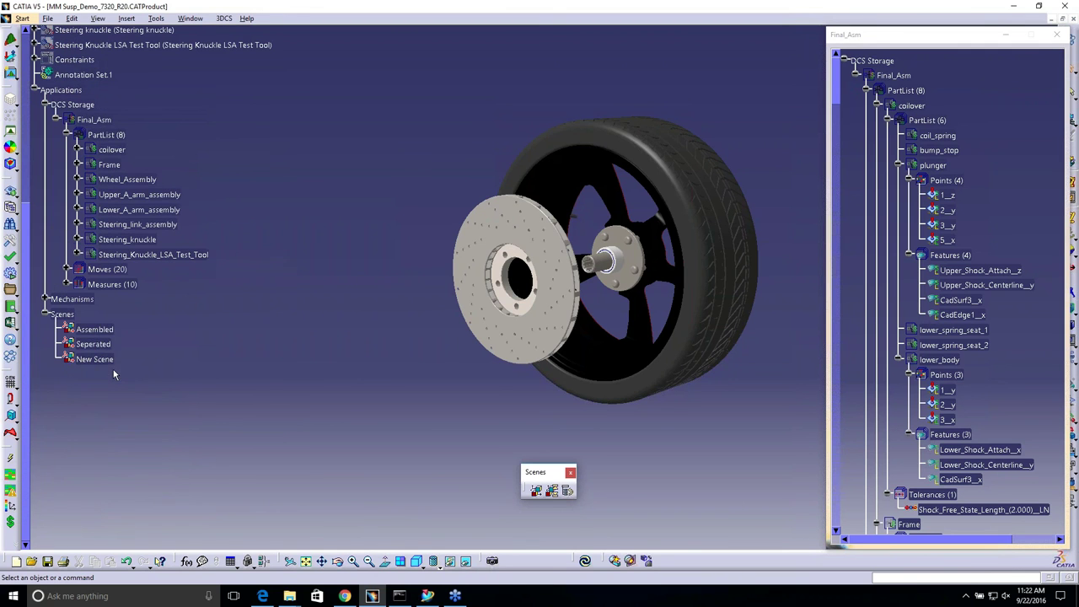
pyautogui.click(97, 331)
pyautogui.rightClick(97, 331)
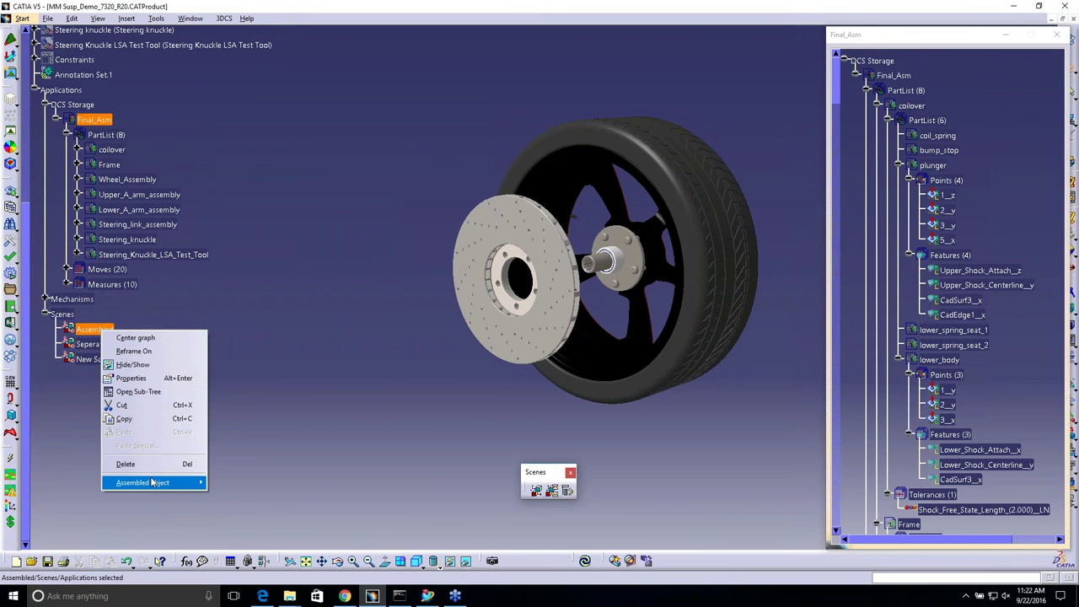